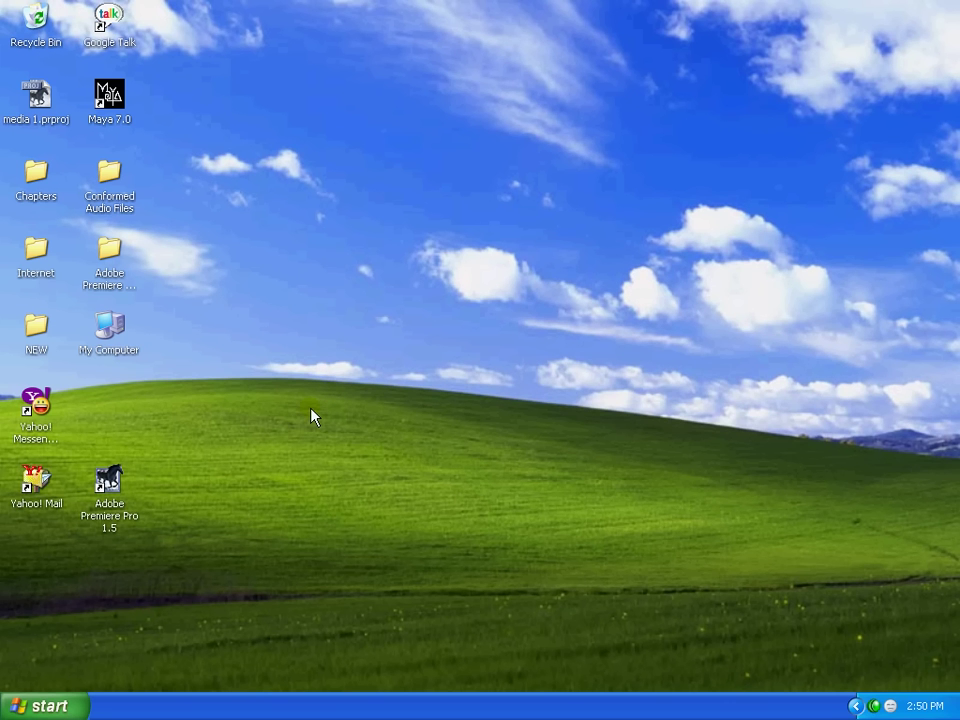
Launch Adobe Premiere Pro 1.5 from the Start menu's All Programs list
{"action": "left_click", "coordinate": [113, 485]}
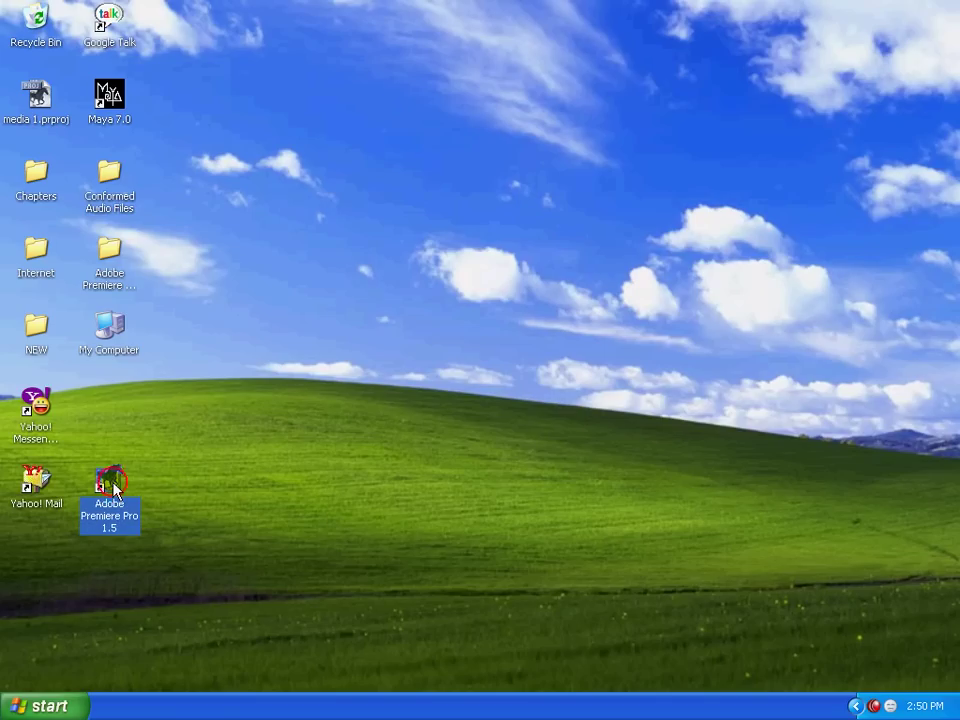
{"action": "left_click", "coordinate": [148, 489]}
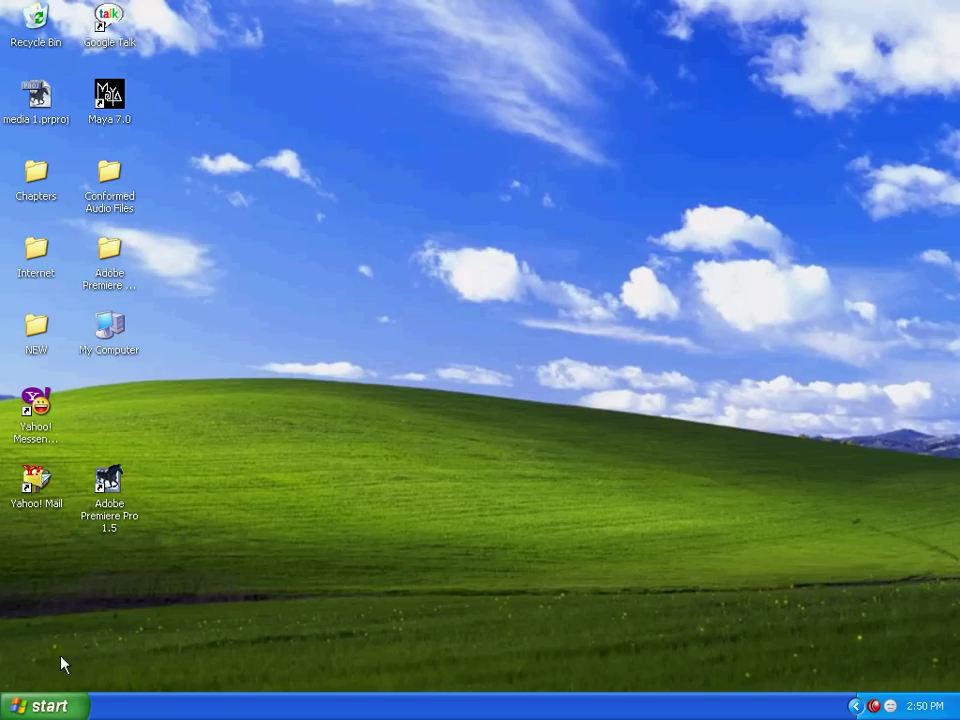
{"action": "left_click", "coordinate": [62, 707]}
{"action": "left_click", "coordinate": [108, 646]}
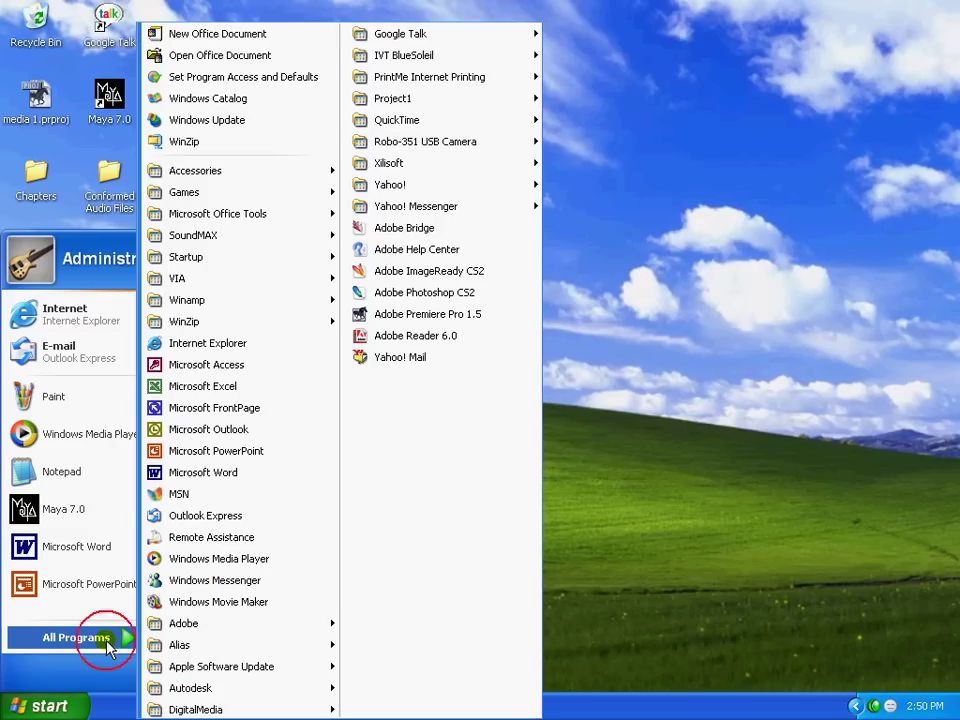
{"action": "left_click", "coordinate": [378, 316]}
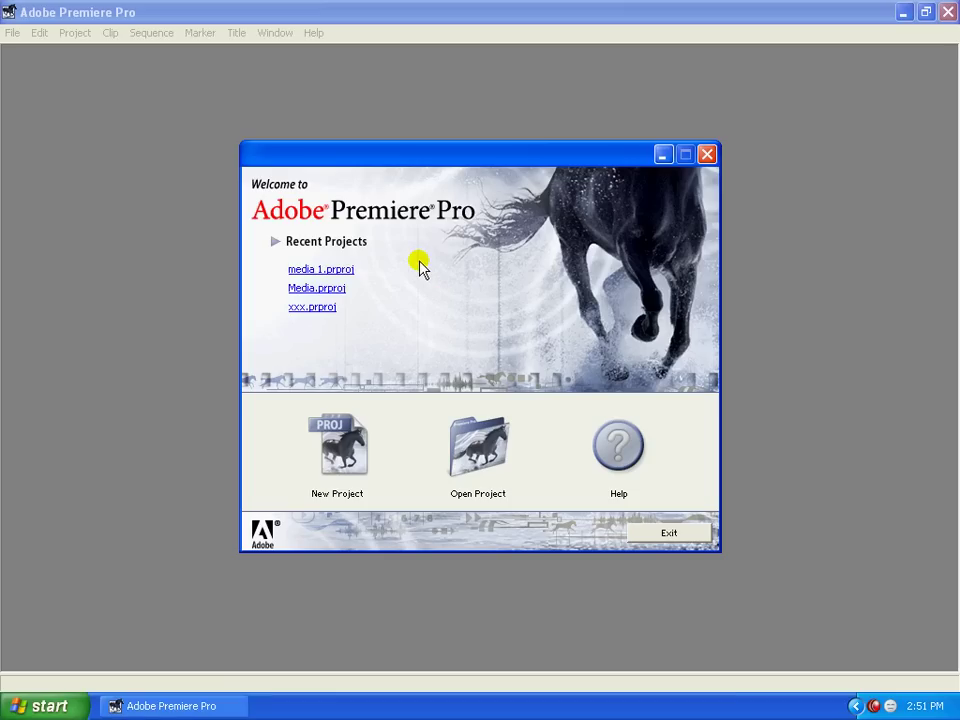
{"action": "left_click", "coordinate": [566, 165]}
Begin a new project, view the Custom Settings tab, then return to Load Preset
{"action": "left_click", "coordinate": [340, 447]}
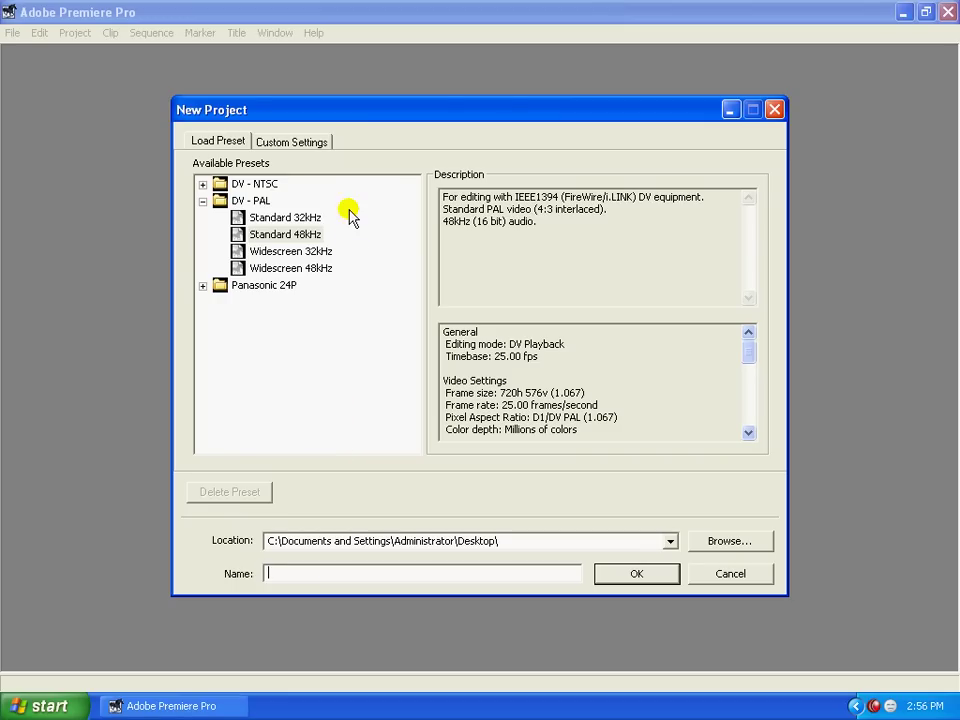
{"action": "left_click_drag", "start_coordinate": [369, 120], "coordinate": [388, 118]}
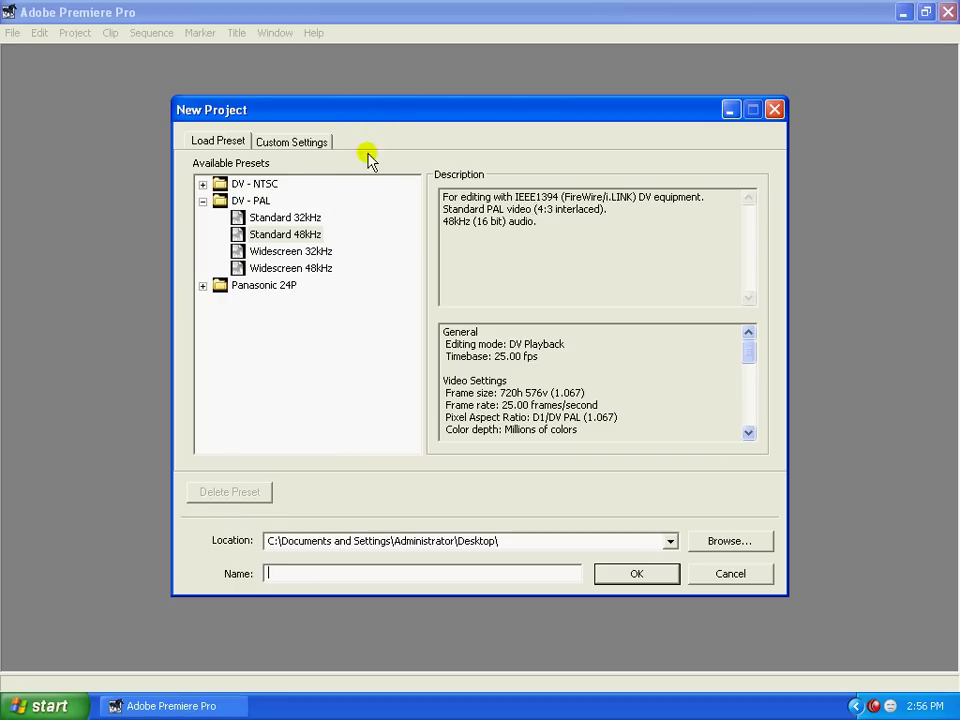
{"action": "left_click", "coordinate": [298, 145]}
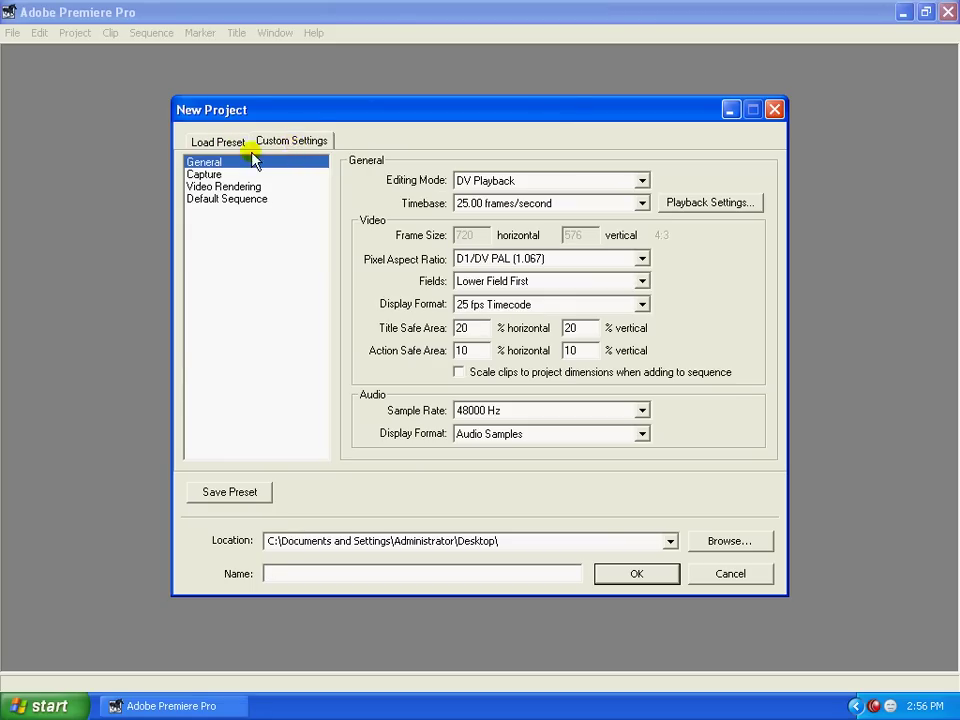
{"action": "left_click", "coordinate": [222, 145]}
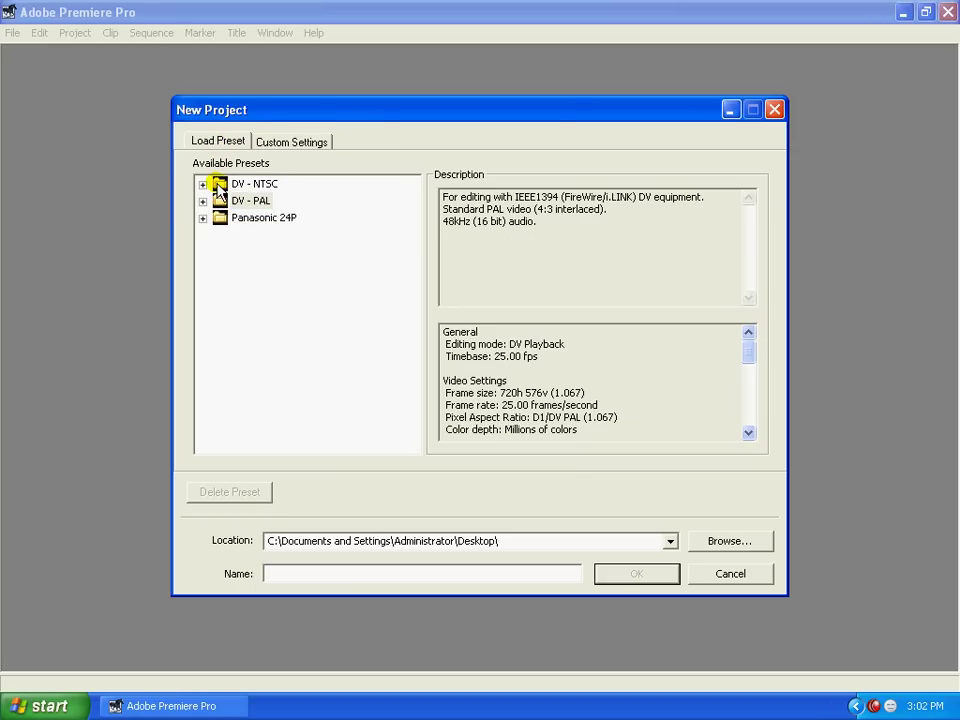
Select DV - PAL and expand both the DV - NTSC and DV - PAL preset groups
{"action": "left_click", "coordinate": [218, 187]}
{"action": "left_click", "coordinate": [221, 201]}
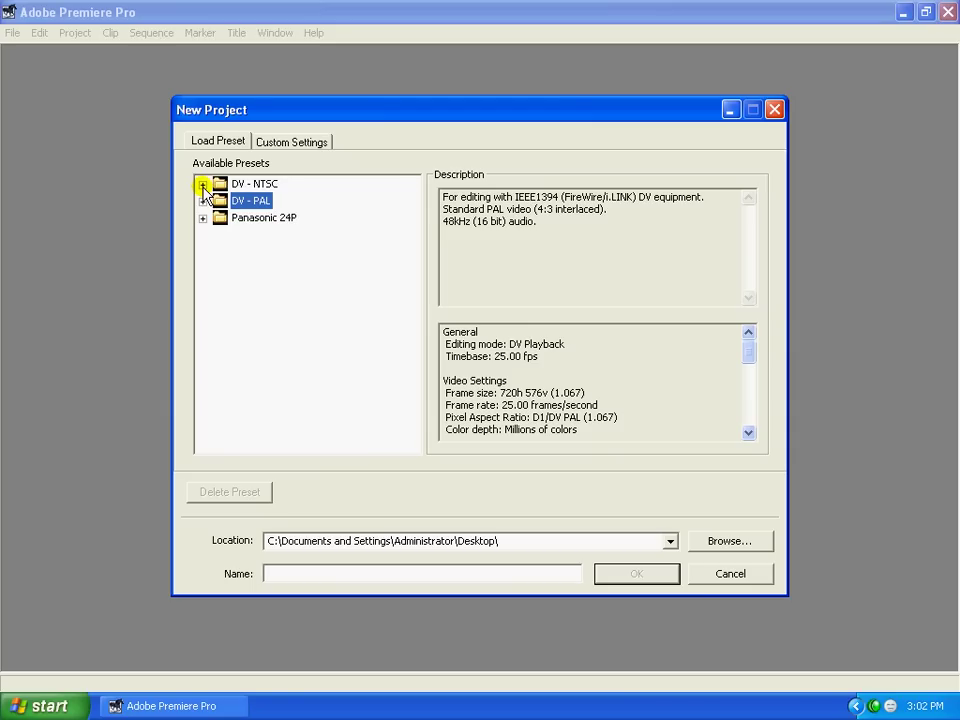
{"action": "left_click", "coordinate": [202, 185]}
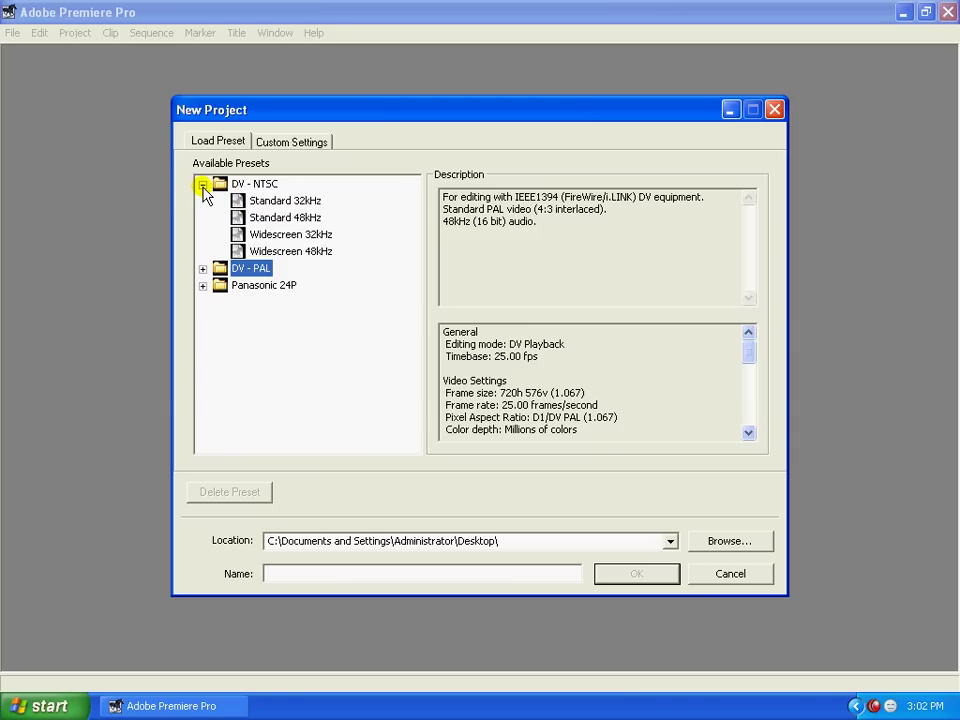
{"action": "left_click", "coordinate": [202, 269]}
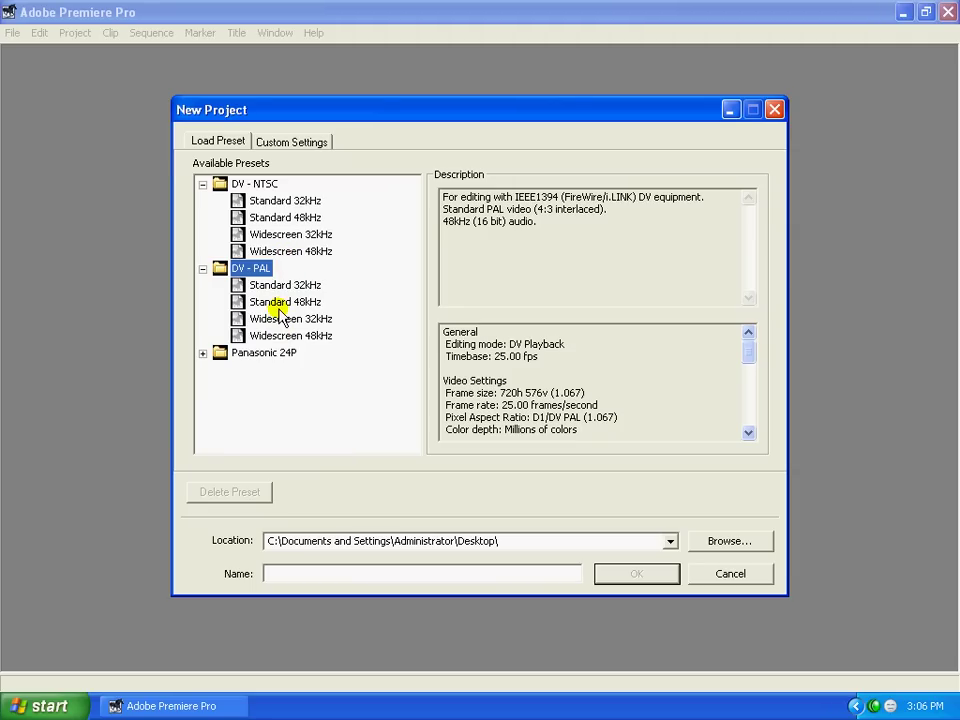
Compare DV-NTSC Standard 32kHz at 29.97 fps with DV-PAL Standard 32kHz at 25.00 fps
{"action": "left_click", "coordinate": [262, 205]}
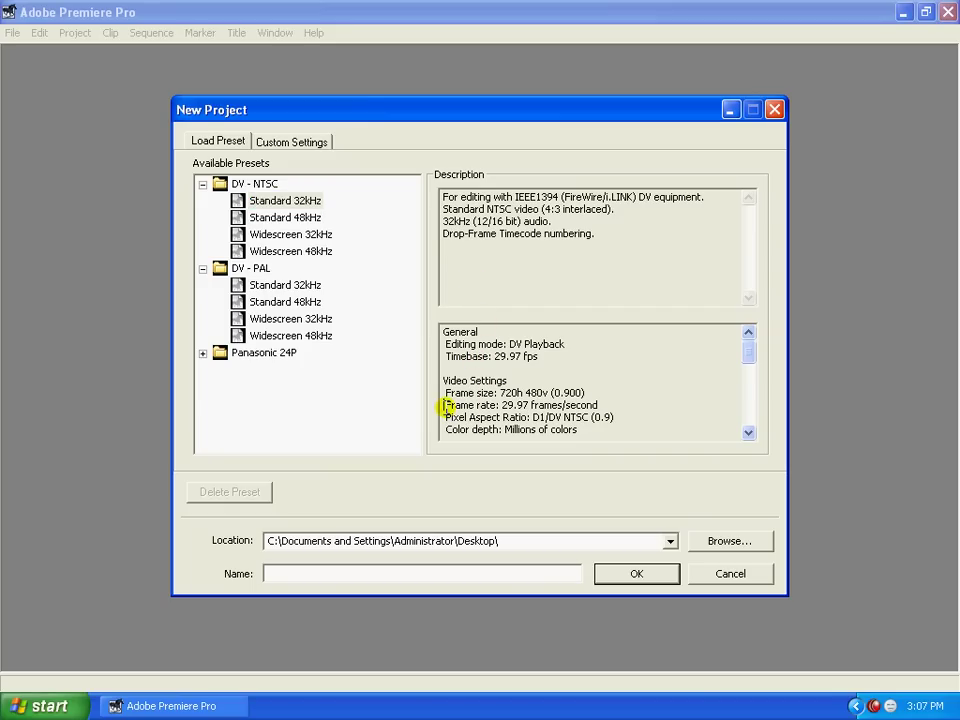
{"action": "left_click_drag", "start_coordinate": [443, 406], "coordinate": [577, 399]}
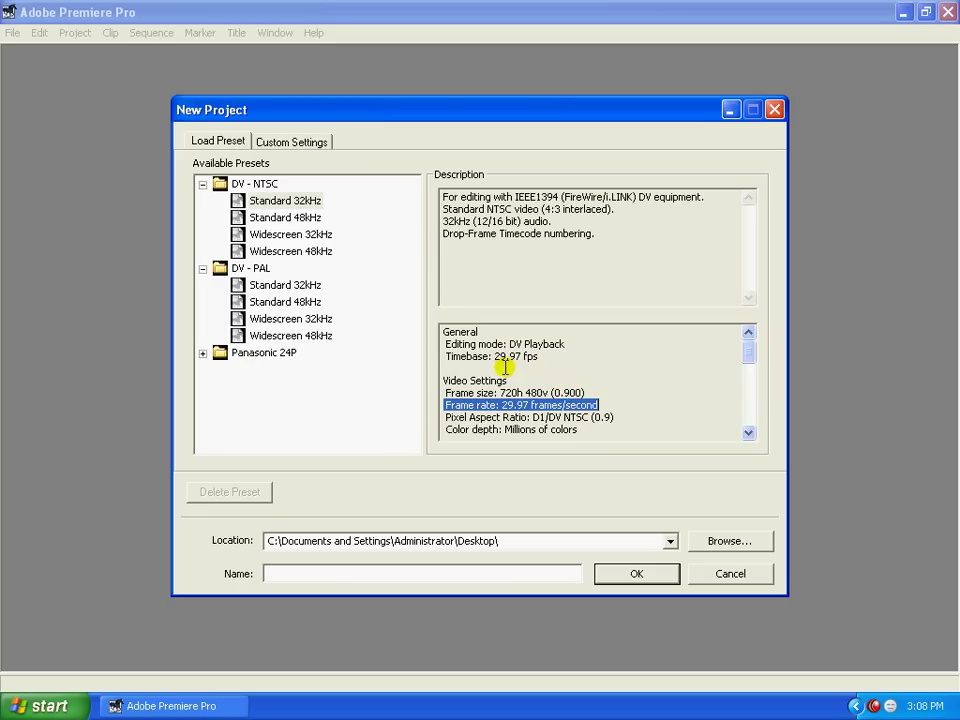
{"action": "left_click", "coordinate": [274, 287]}
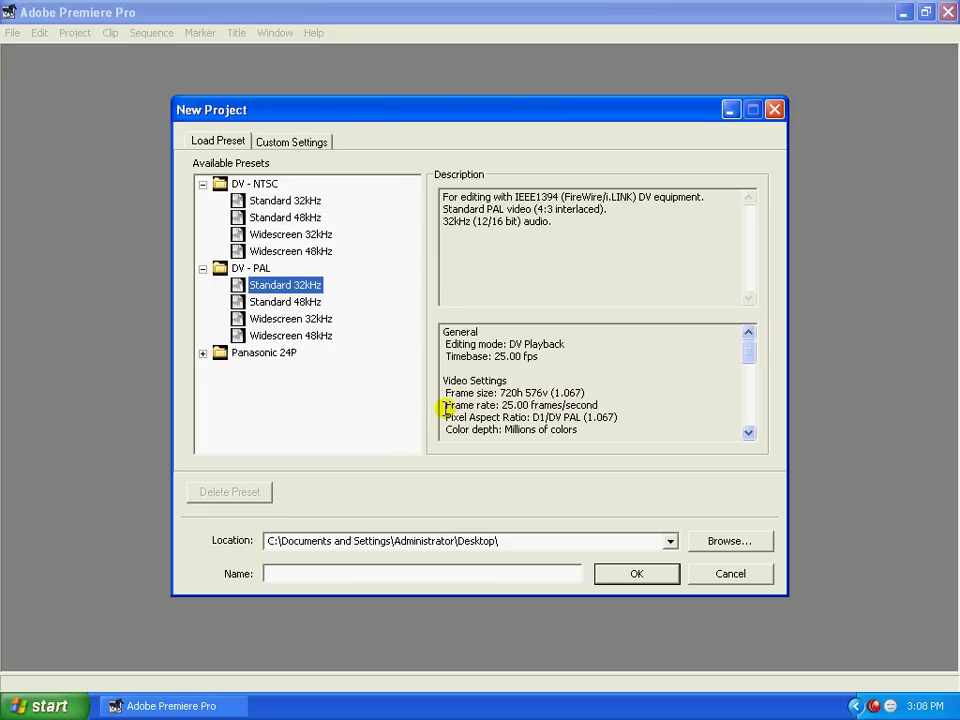
{"action": "left_click_drag", "start_coordinate": [445, 405], "coordinate": [606, 405]}
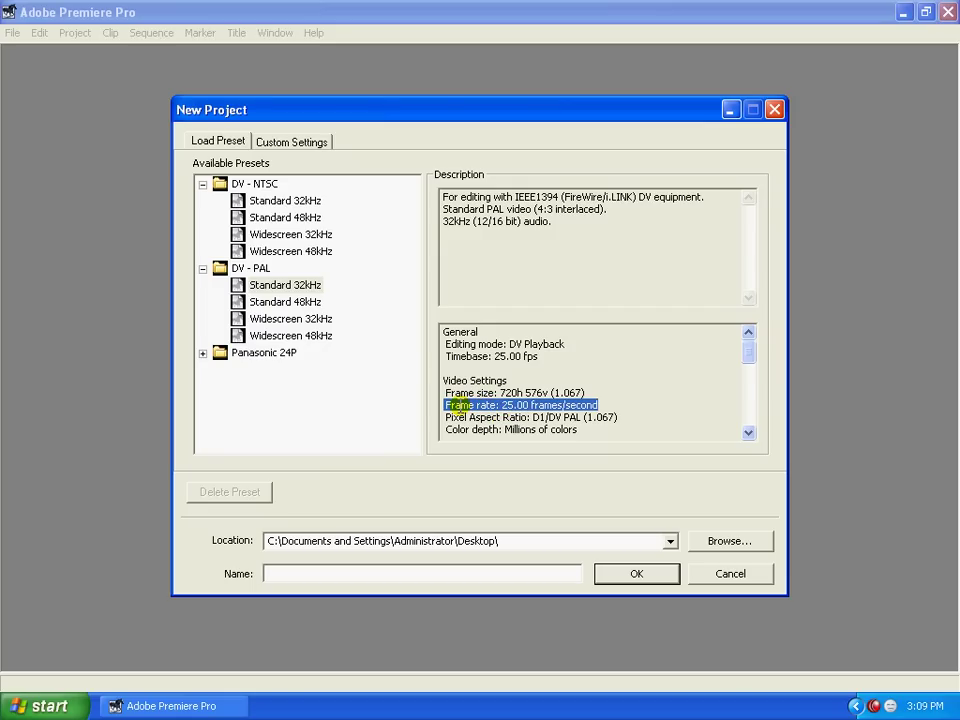
Recheck NTSC's 29.97 fps and PAL's 32kHz audio, then pick DV-PAL Standard 48kHz
{"action": "left_click", "coordinate": [275, 200]}
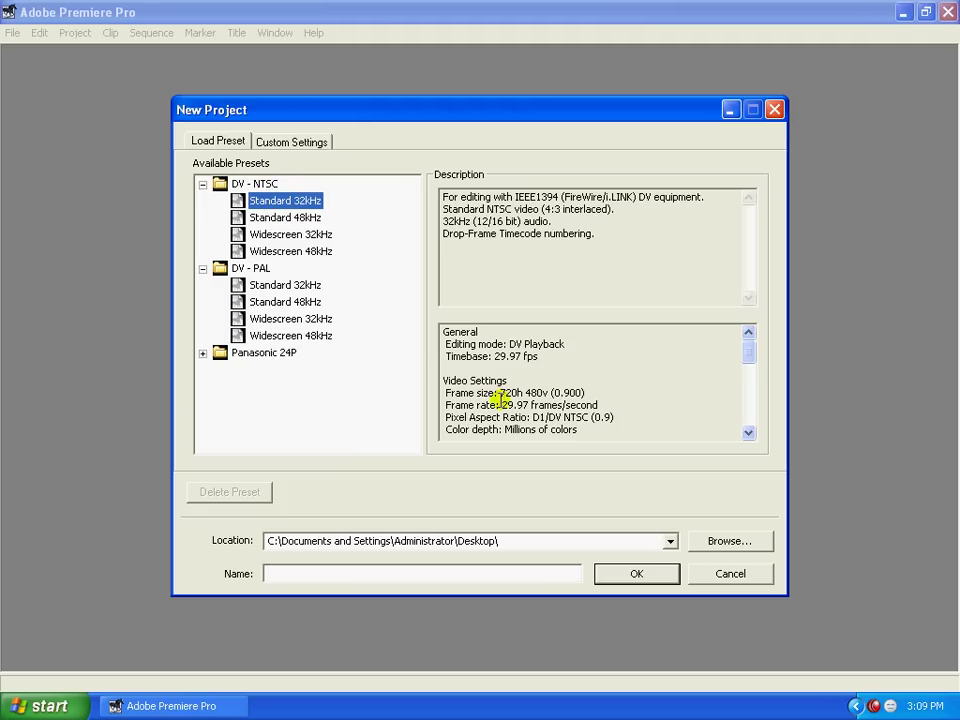
{"action": "left_click", "coordinate": [500, 405]}
{"action": "left_click_drag", "start_coordinate": [500, 405], "coordinate": [615, 404]}
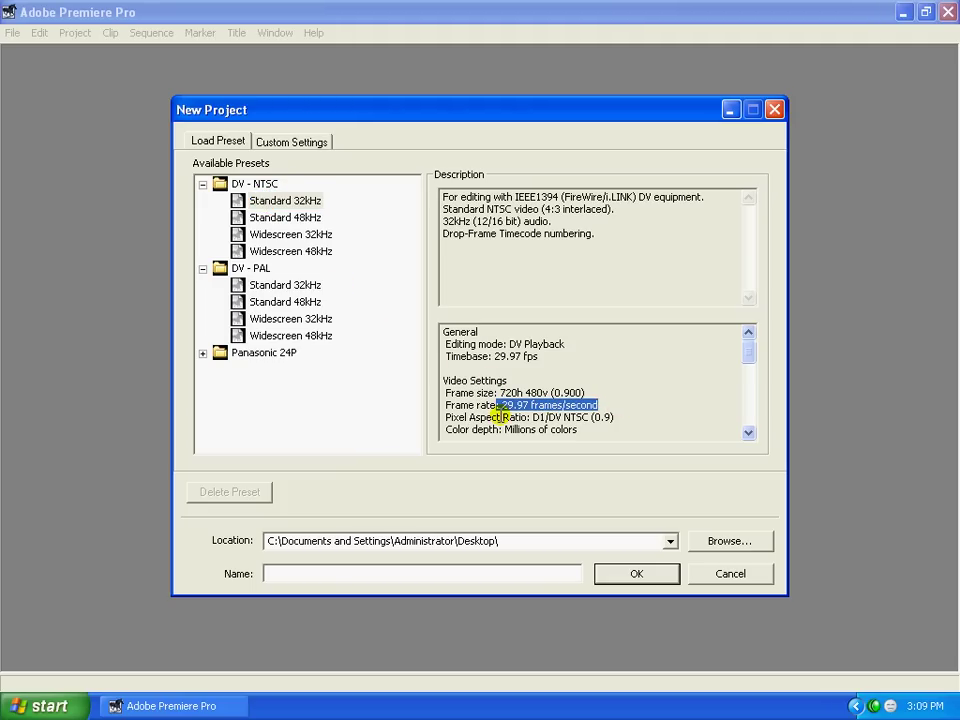
{"action": "left_click", "coordinate": [252, 185]}
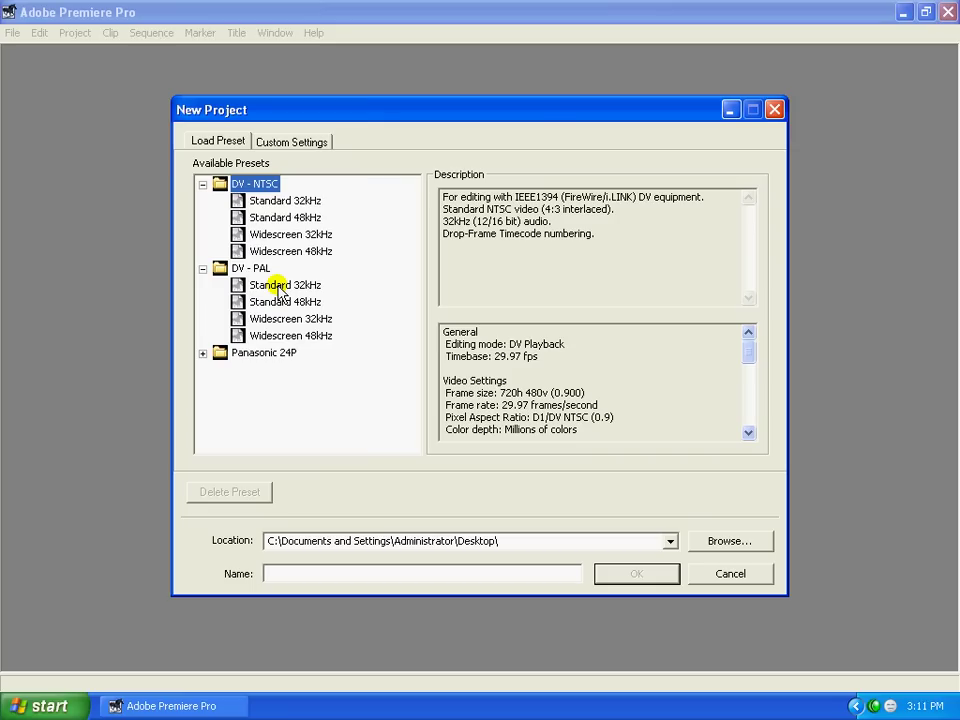
{"action": "left_click", "coordinate": [280, 290]}
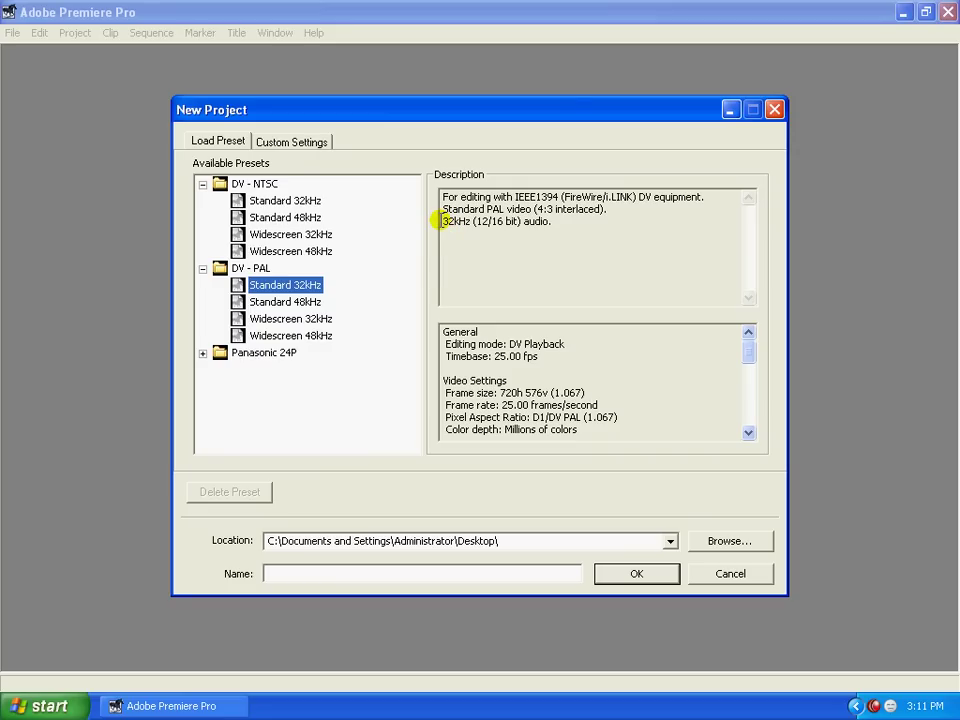
{"action": "left_click_drag", "start_coordinate": [441, 220], "coordinate": [471, 221]}
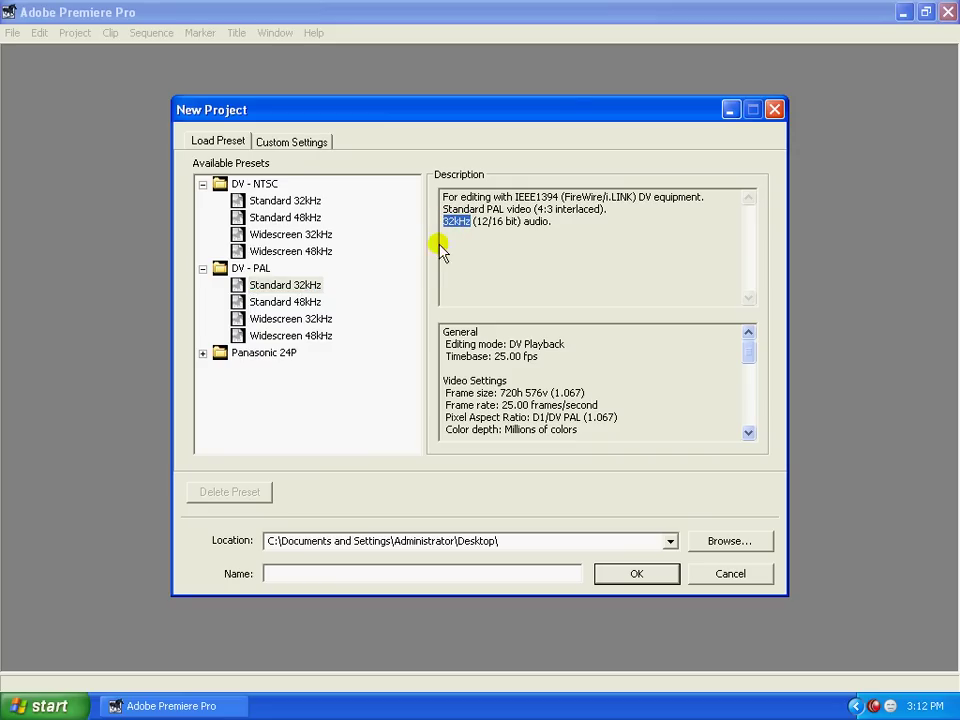
{"action": "left_click", "coordinate": [270, 302]}
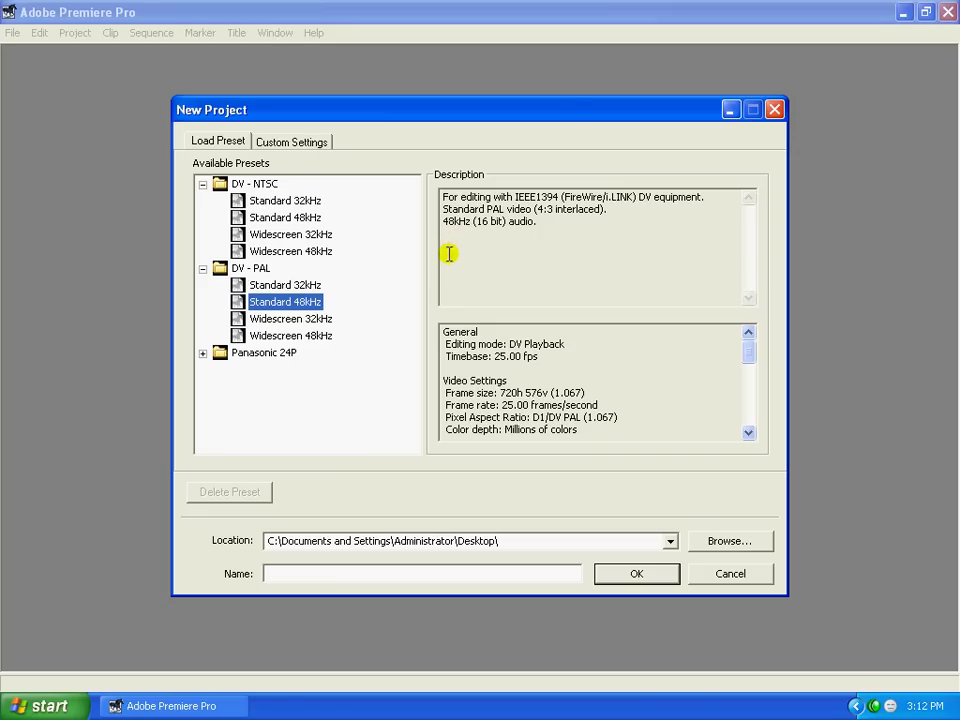
{"action": "left_click", "coordinate": [257, 320]}
{"action": "double_click", "coordinate": [460, 223]}
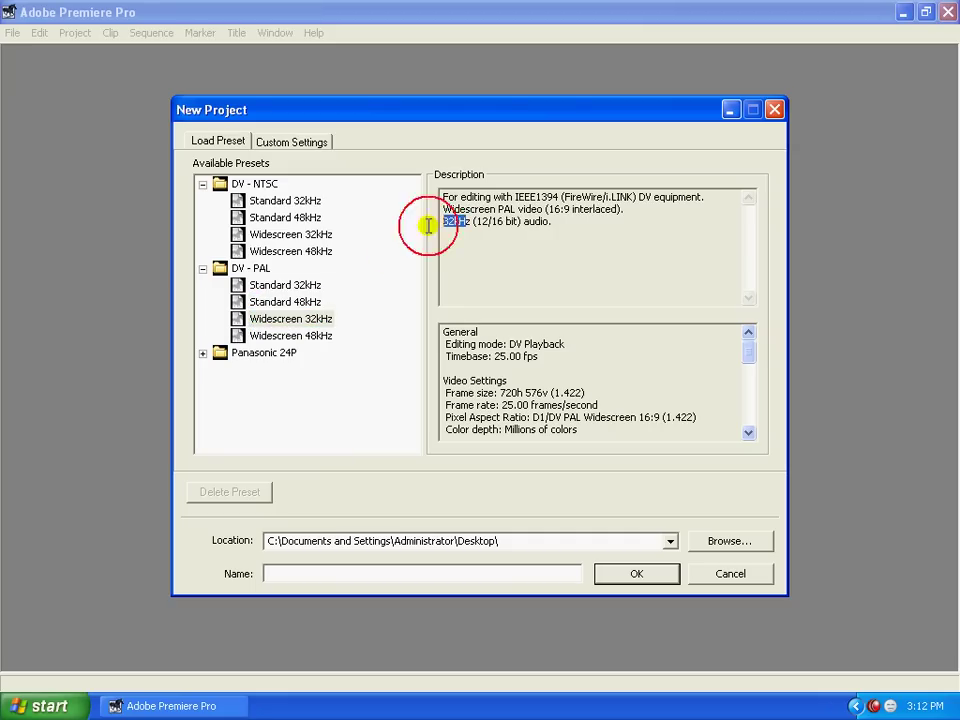
{"action": "left_click", "coordinate": [282, 336]}
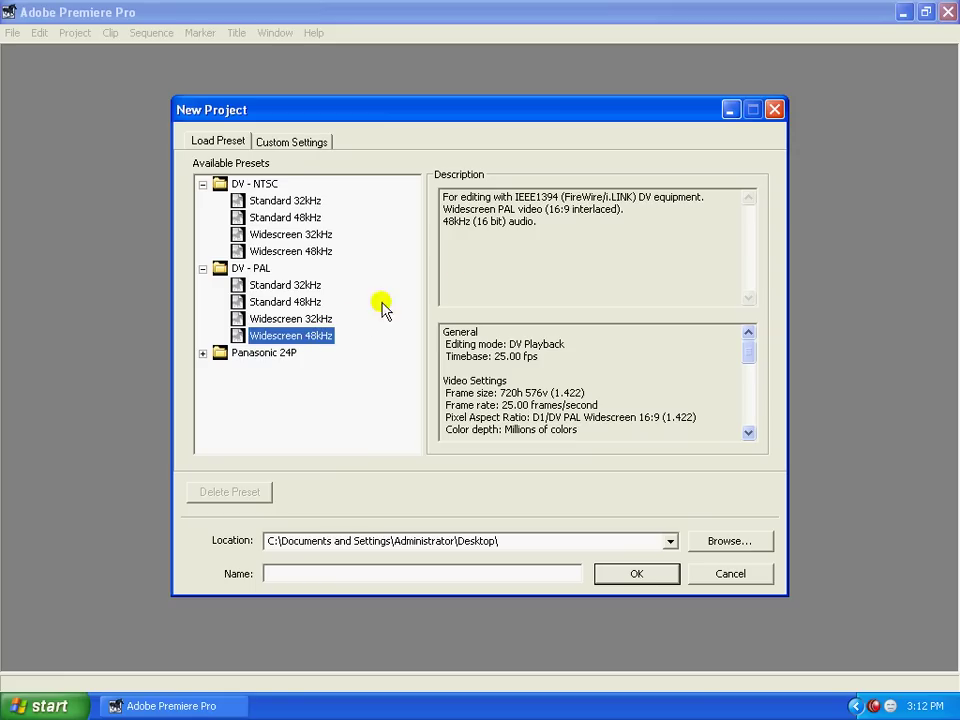
{"action": "double_click", "coordinate": [458, 223]}
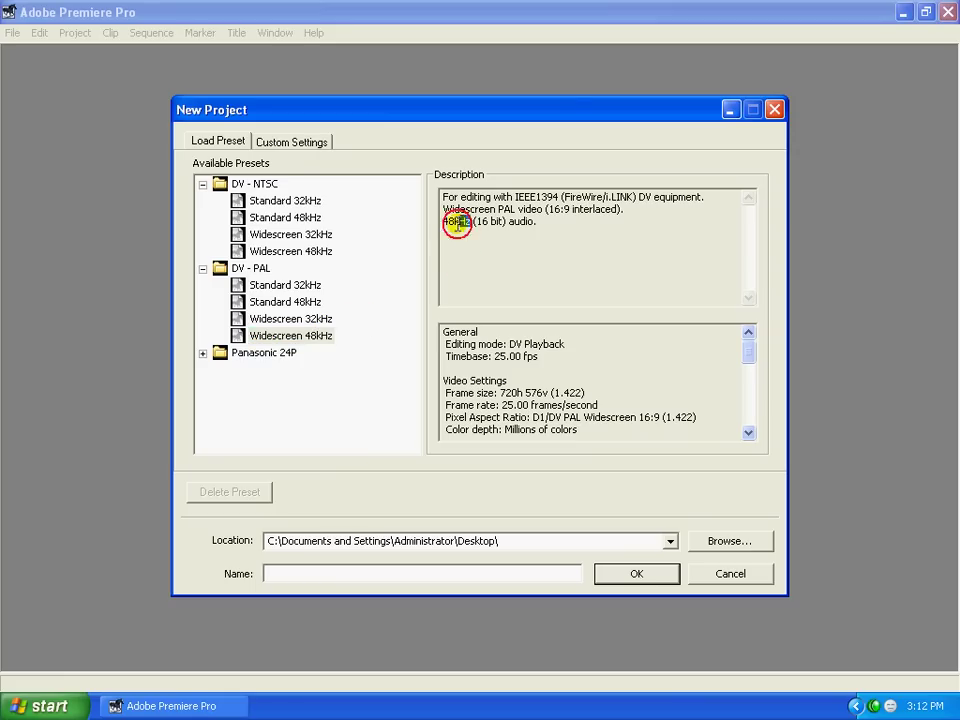
{"action": "left_click", "coordinate": [336, 340]}
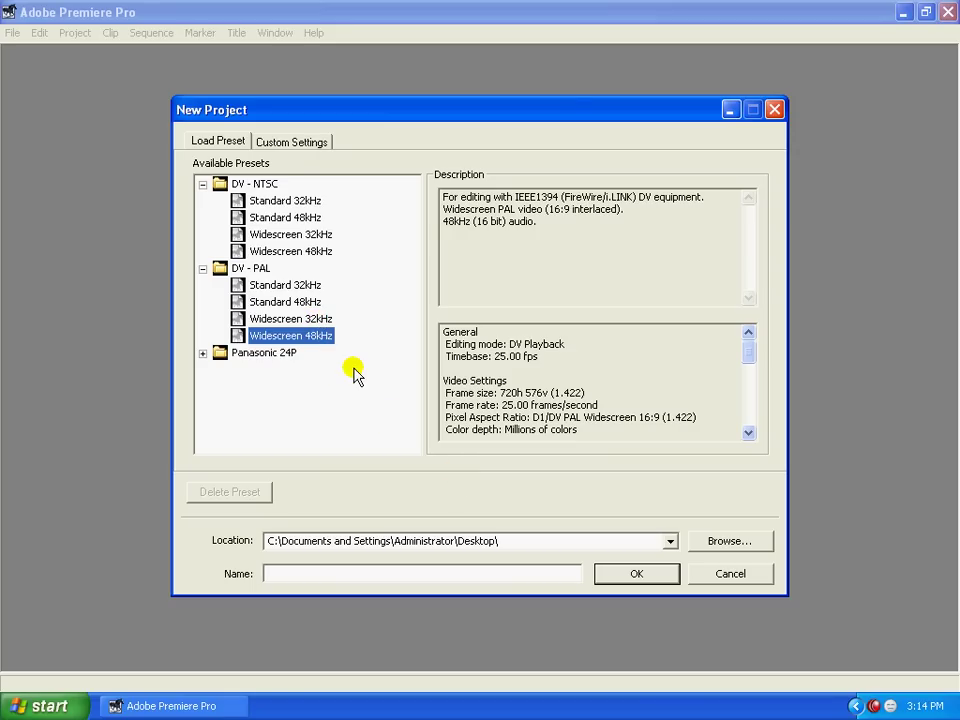
{"action": "left_click", "coordinate": [268, 302]}
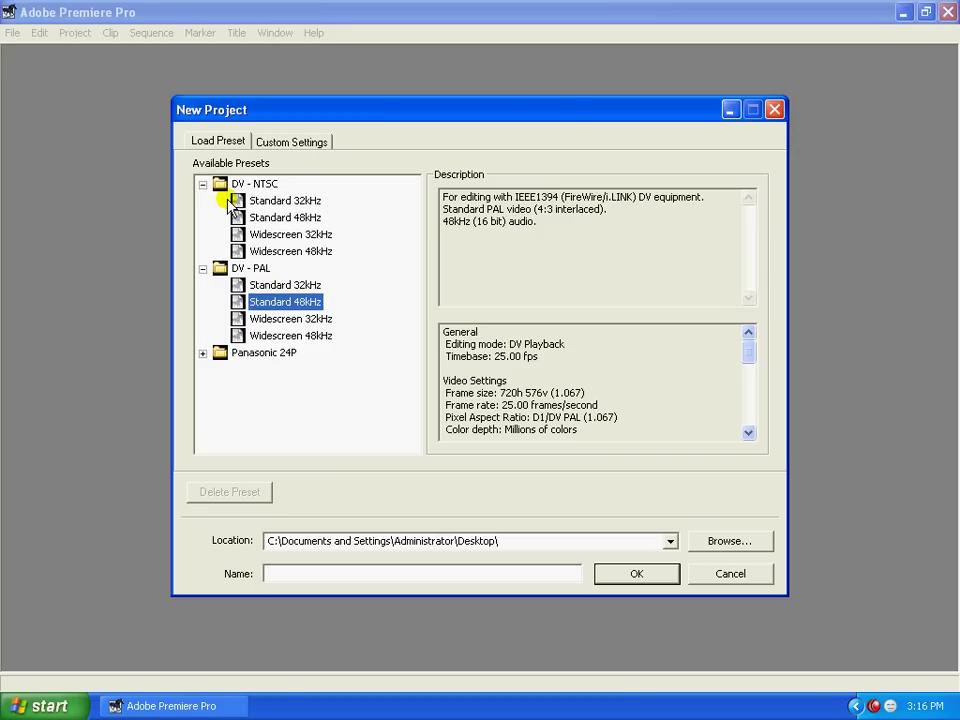
{"action": "left_click", "coordinate": [287, 144]}
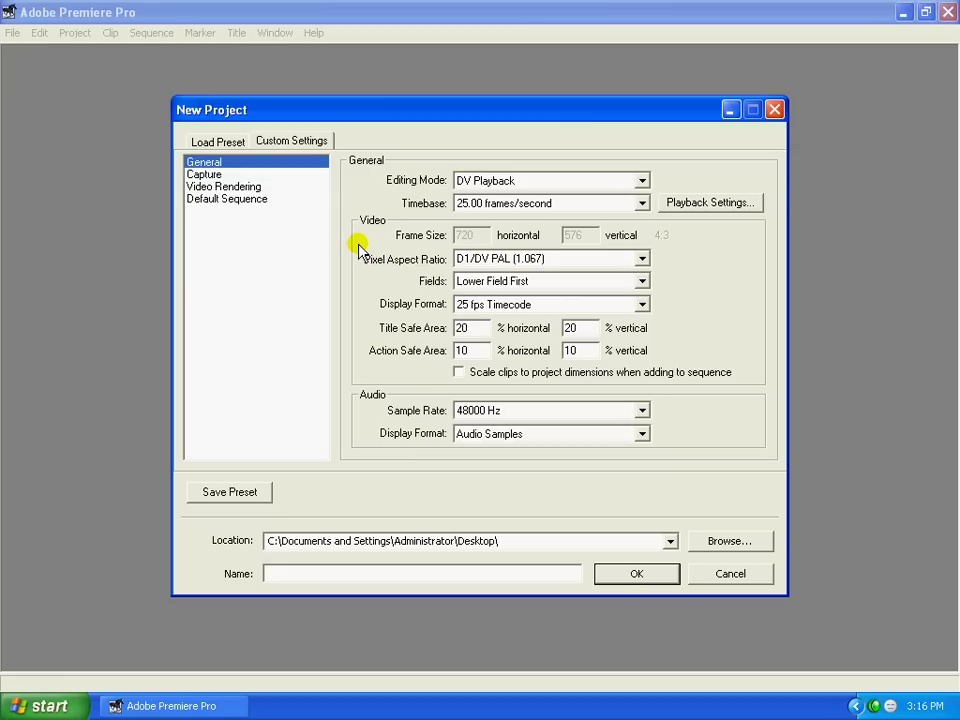
{"action": "left_click", "coordinate": [228, 148]}
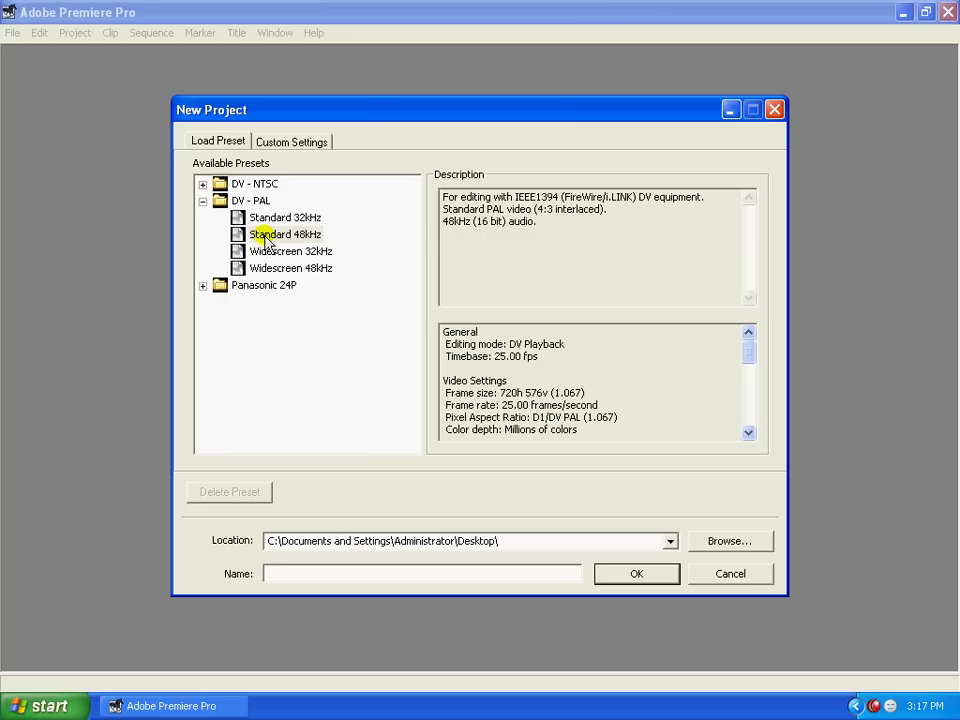
Select the Standard 48kHz preset under DV-PAL
{"action": "left_click", "coordinate": [264, 236]}
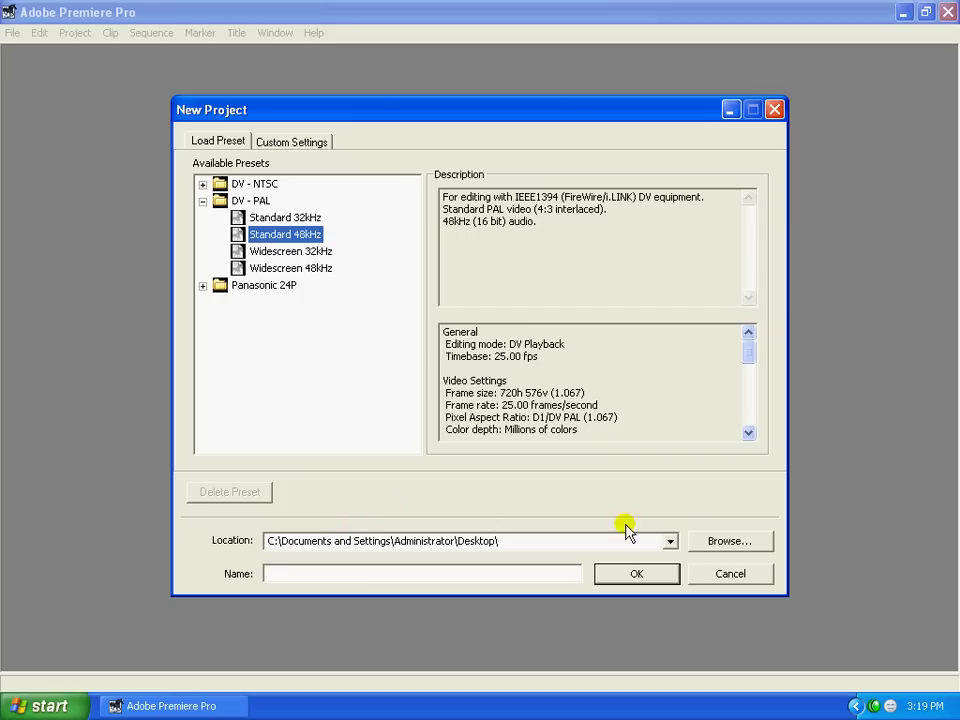
Browse for the save folder and confirm the Desktop as the project location
{"action": "left_click", "coordinate": [710, 545]}
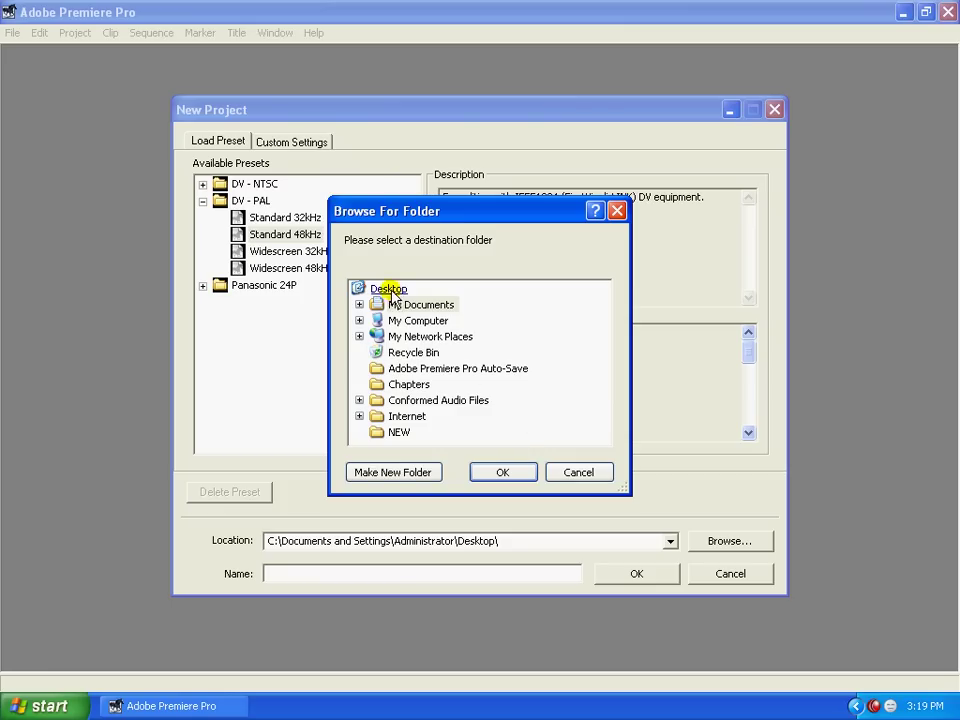
{"action": "left_click", "coordinate": [389, 290]}
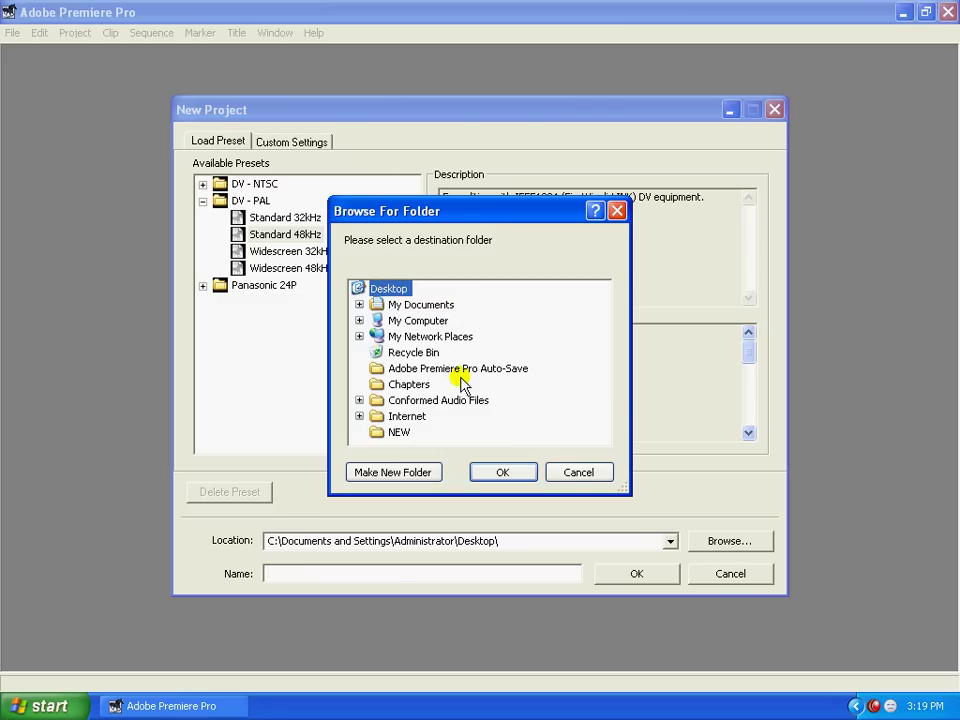
{"action": "left_click", "coordinate": [503, 470]}
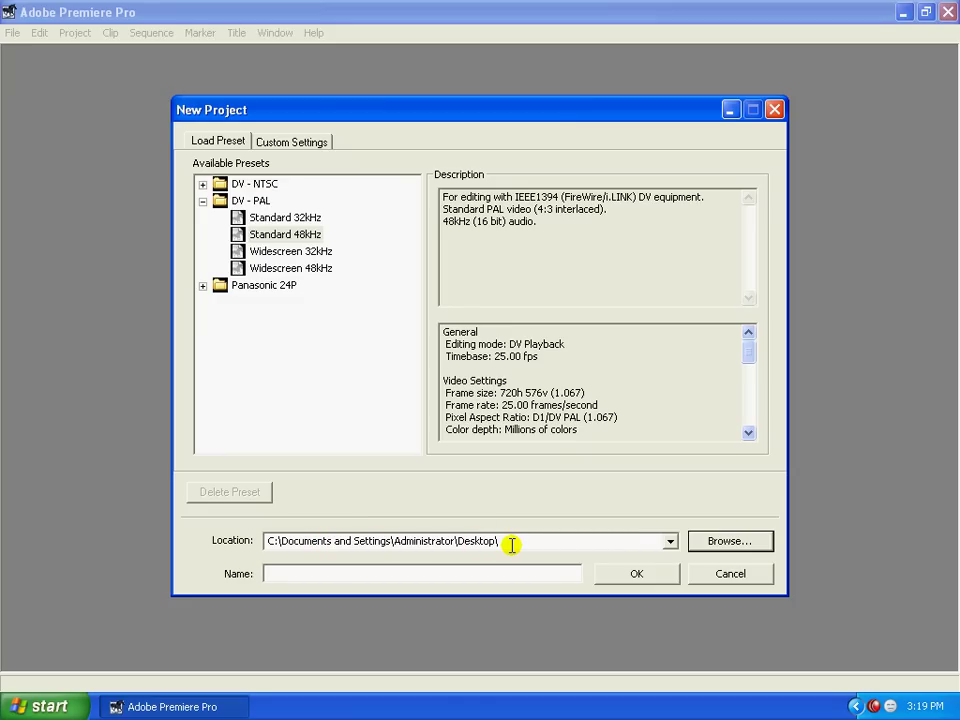
Name the project 'Media' and create it
{"action": "left_click", "coordinate": [274, 573]}
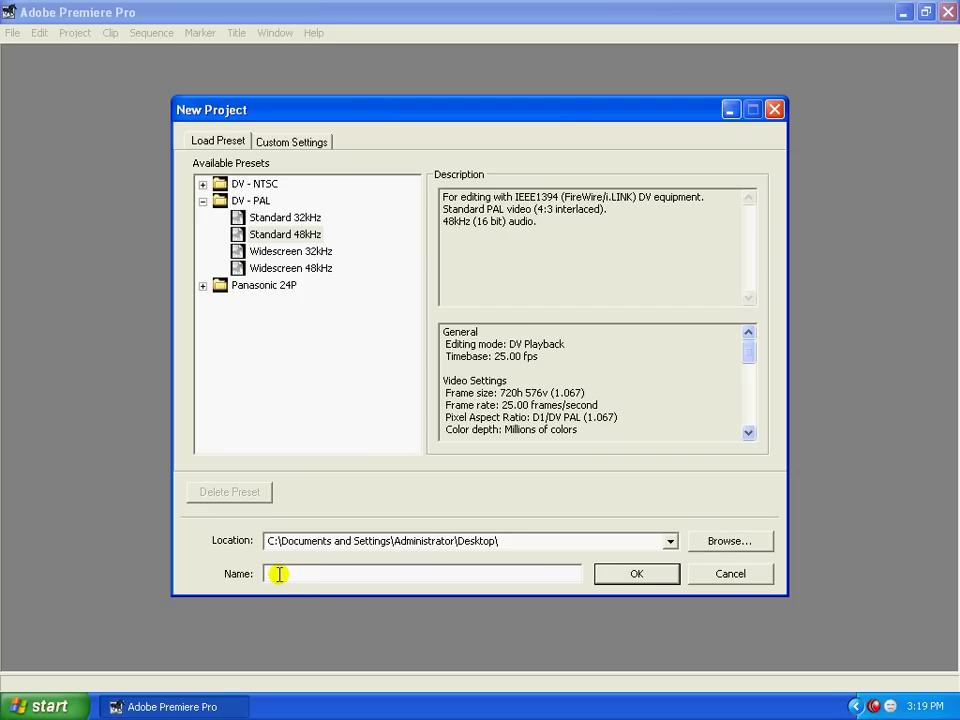
{"action": "type", "text": "Media"}
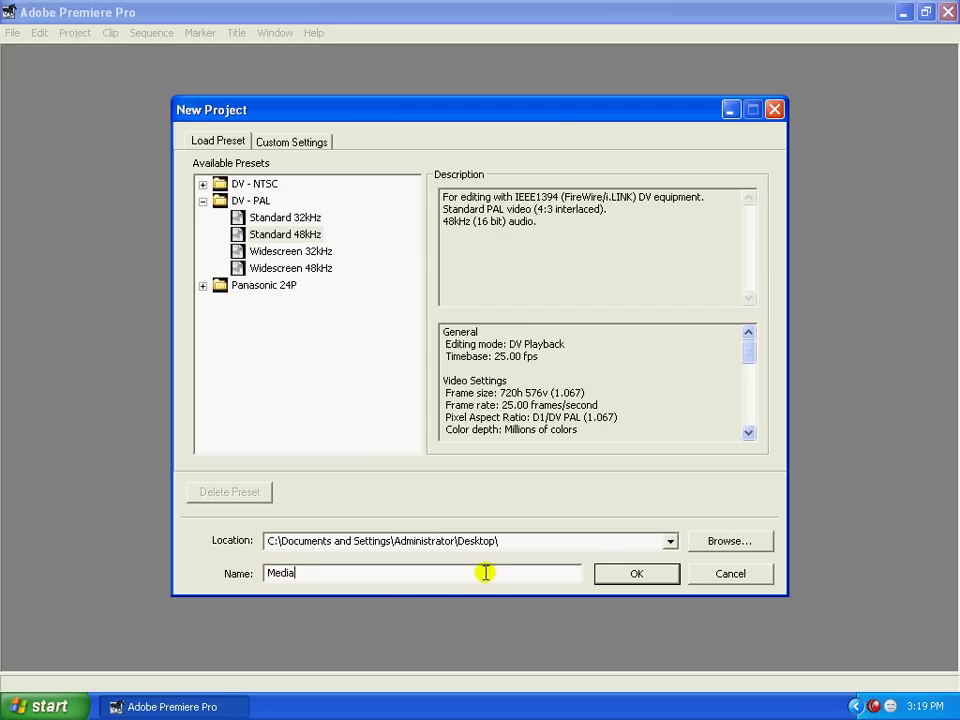
{"action": "left_click", "coordinate": [636, 574]}
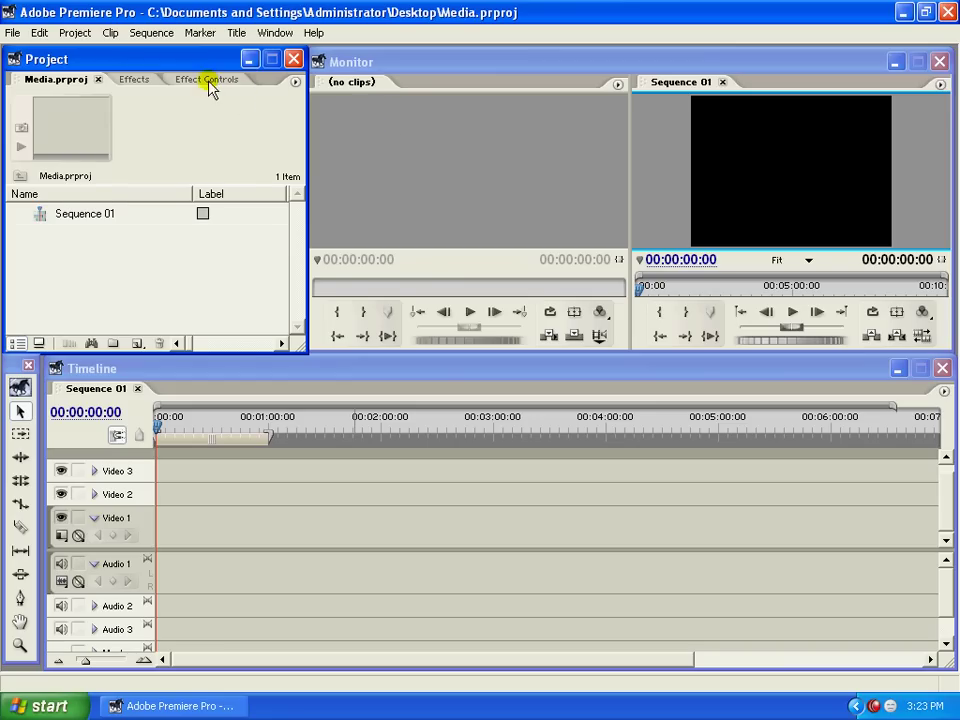
Drag the Project, Monitor and Timeline windows into new positions in the workspace
{"action": "left_click_drag", "start_coordinate": [184, 58], "coordinate": [180, 66]}
{"action": "left_click_drag", "start_coordinate": [393, 73], "coordinate": [418, 74]}
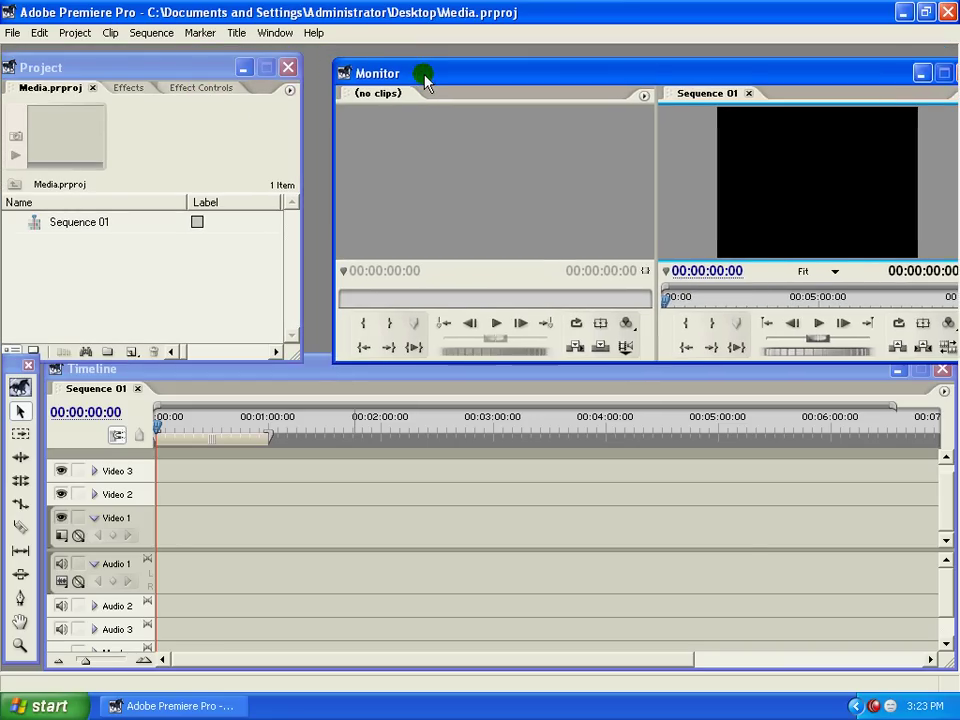
{"action": "left_click_drag", "start_coordinate": [336, 370], "coordinate": [330, 384]}
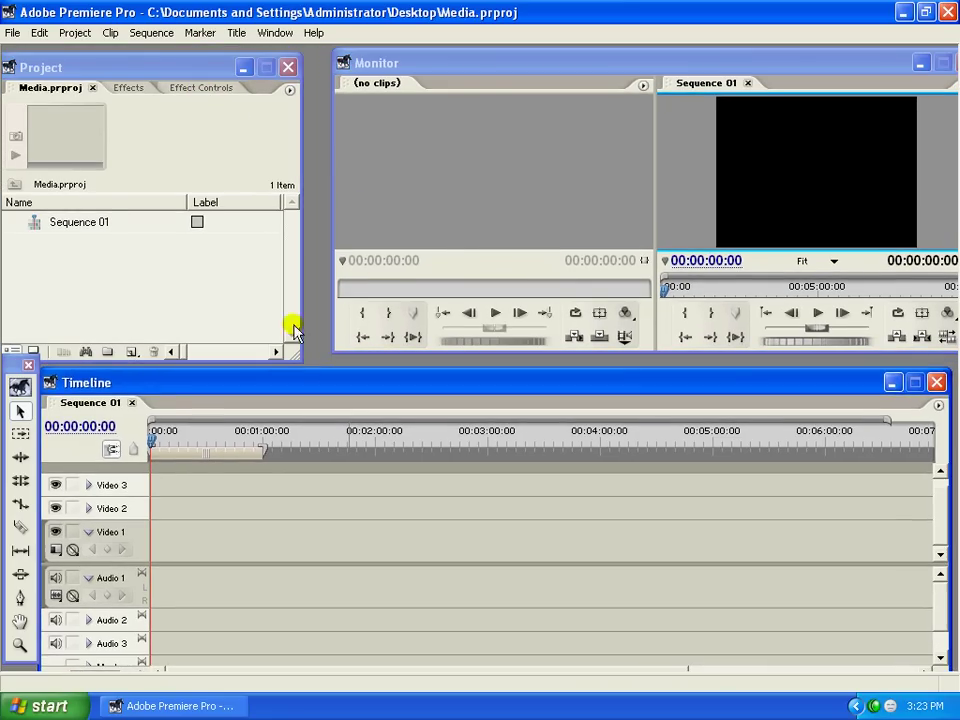
{"action": "left_click_drag", "start_coordinate": [168, 67], "coordinate": [178, 68]}
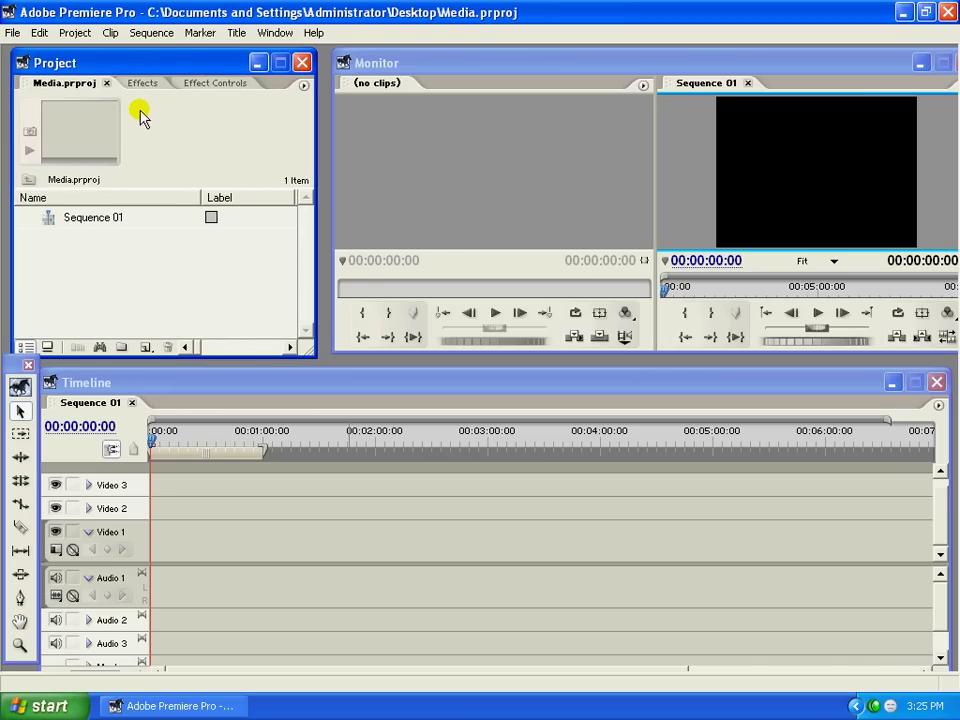
{"action": "mouse_move", "coordinate": [141, 69]}
{"action": "left_mouse_down"}
{"action": "mouse_move", "coordinate": [202, 120]}
{"action": "mouse_move", "coordinate": [137, 69]}
{"action": "mouse_move", "coordinate": [193, 64]}
{"action": "mouse_move", "coordinate": [259, 101]}
{"action": "mouse_move", "coordinate": [185, 118]}
{"action": "mouse_move", "coordinate": [146, 64]}
{"action": "left_mouse_up"}
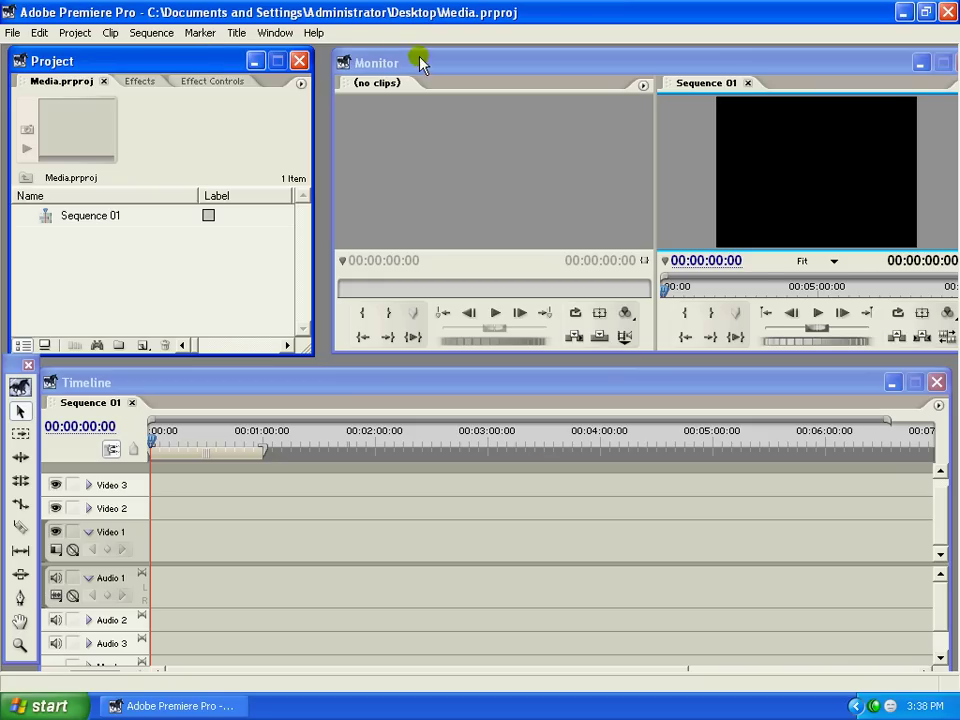
{"action": "left_click_drag", "start_coordinate": [420, 63], "coordinate": [414, 66]}
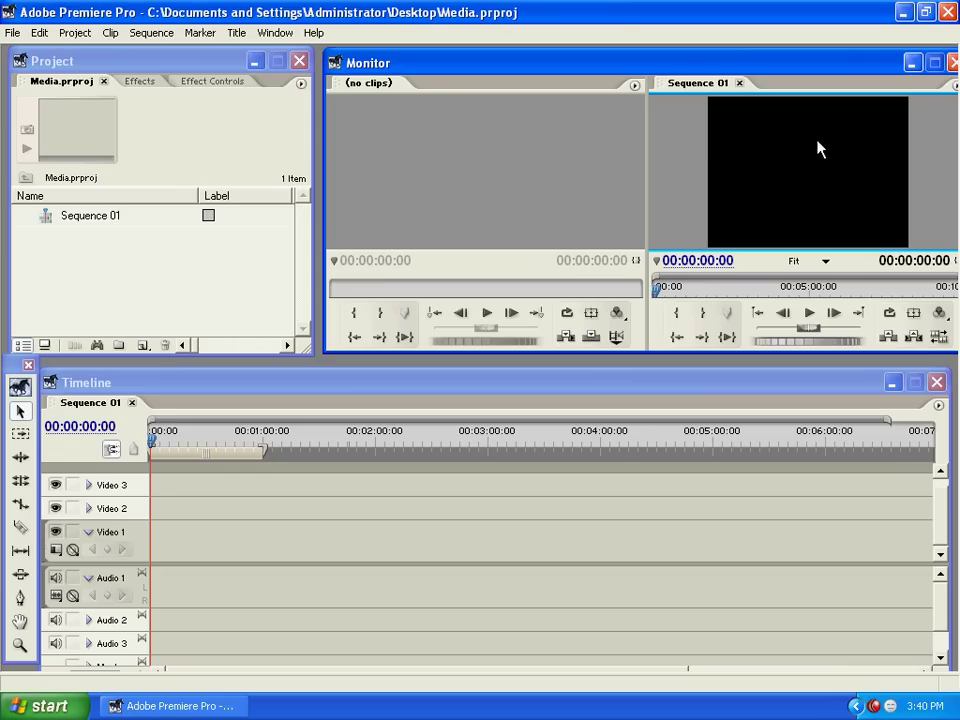
Step back, go to in point, step forward and play Sequence 01, then undock the Tools panel
{"action": "left_click", "coordinate": [789, 269]}
{"action": "left_click", "coordinate": [785, 313]}
{"action": "left_click", "coordinate": [759, 312]}
{"action": "left_click", "coordinate": [832, 315]}
{"action": "left_click", "coordinate": [809, 315]}
{"action": "left_click_drag", "start_coordinate": [9, 365], "coordinate": [46, 309]}
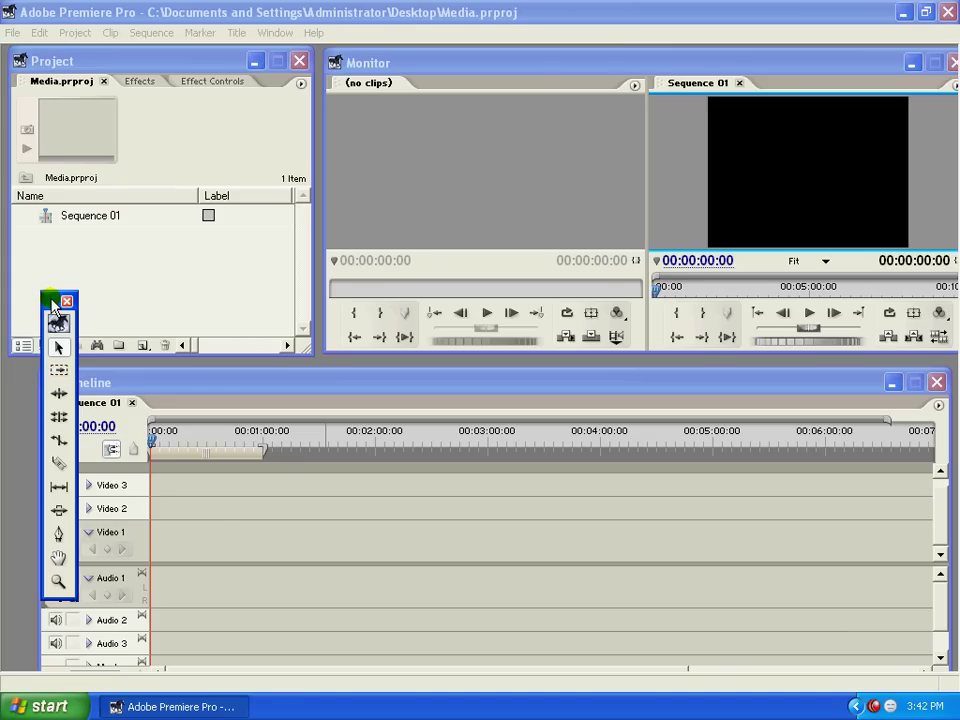
Move the tools panel over the Monitor, lay it out as a horizontal bar, and shift it left
{"action": "left_click_drag", "start_coordinate": [52, 305], "coordinate": [833, 343]}
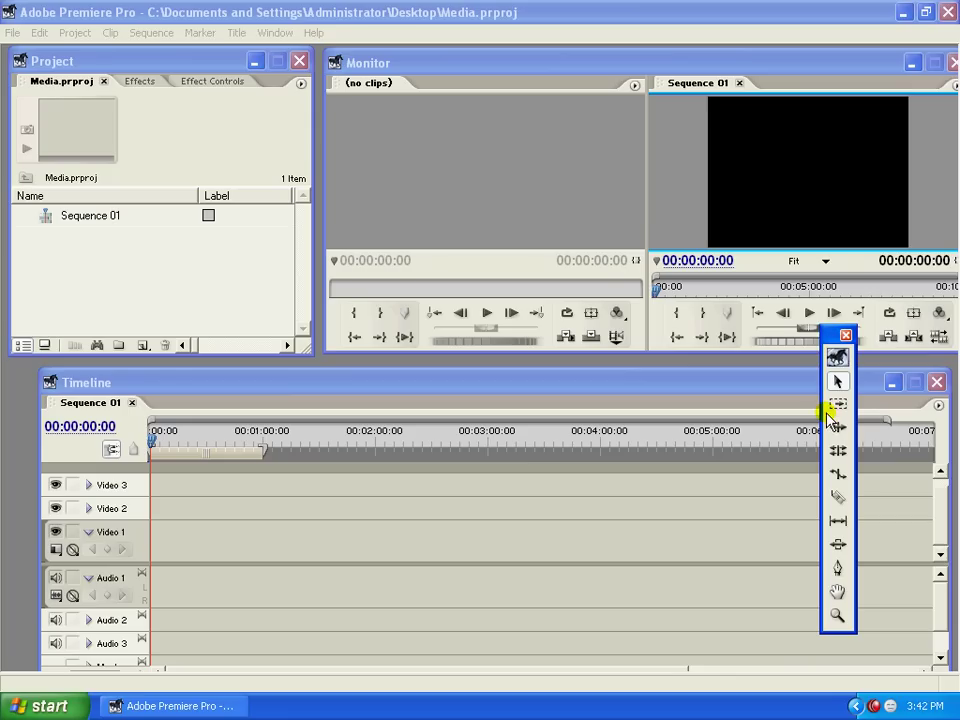
{"action": "right_click", "coordinate": [826, 411]}
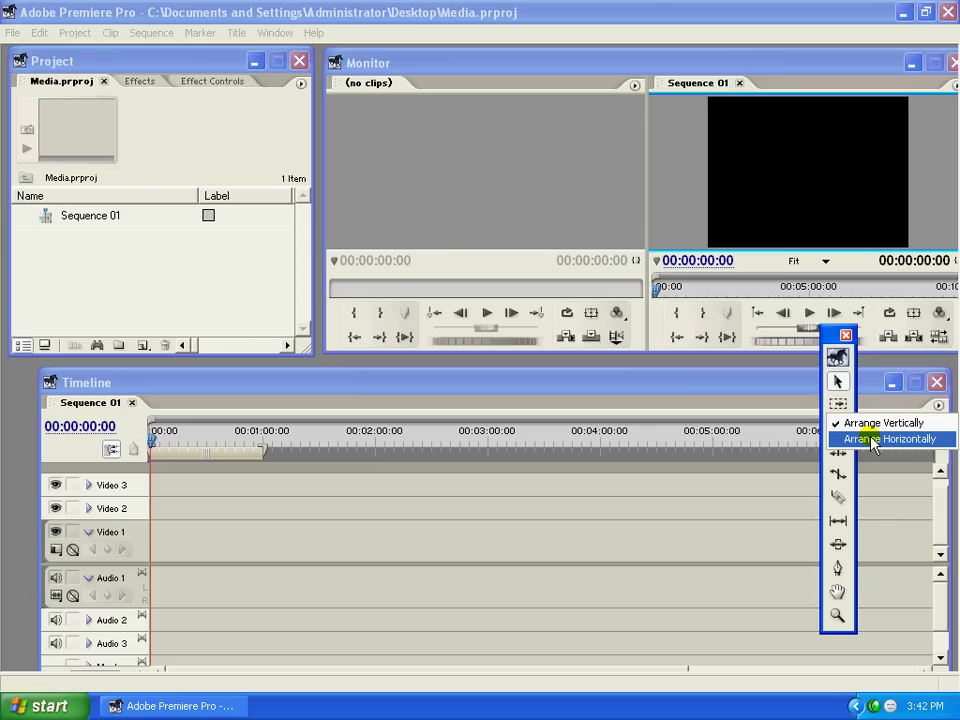
{"action": "left_click", "coordinate": [872, 439]}
{"action": "left_click_drag", "start_coordinate": [878, 347], "coordinate": [584, 327]}
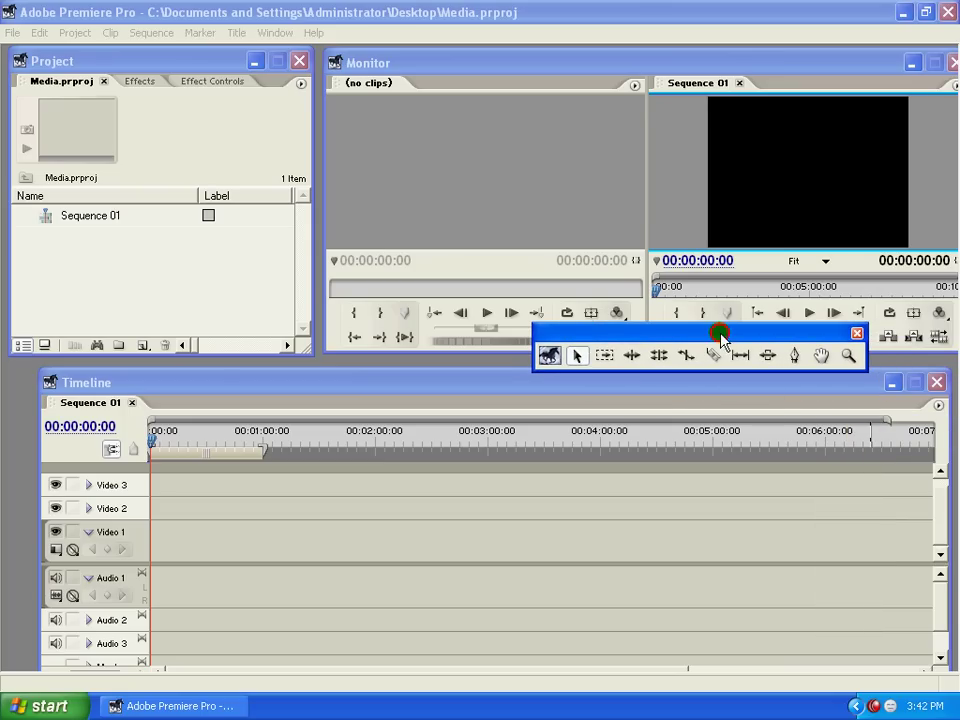
{"action": "left_click_drag", "start_coordinate": [721, 338], "coordinate": [527, 337]}
Restack the tools into a vertical column and dock the panel beside the Timeline
{"action": "right_click", "coordinate": [561, 339]}
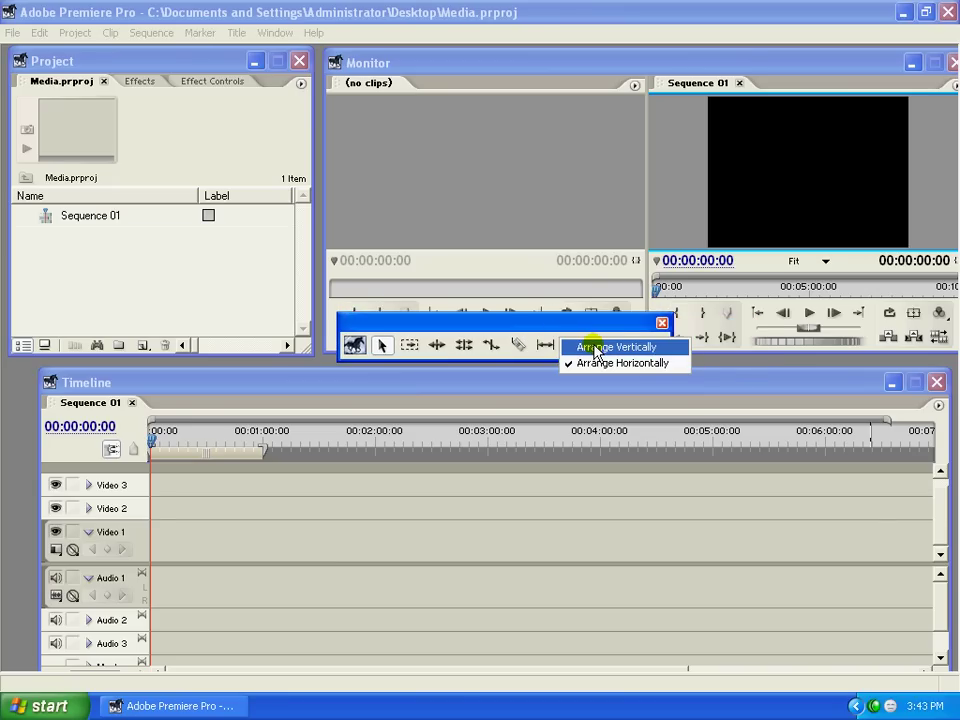
{"action": "left_click", "coordinate": [595, 347]}
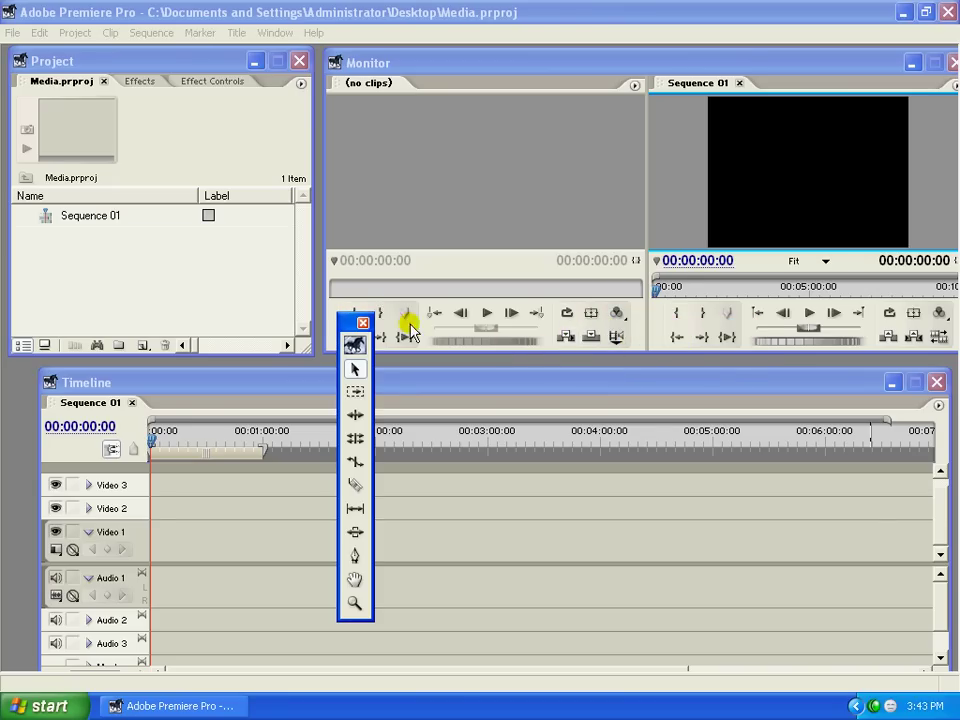
{"action": "left_click_drag", "start_coordinate": [347, 321], "coordinate": [166, 413]}
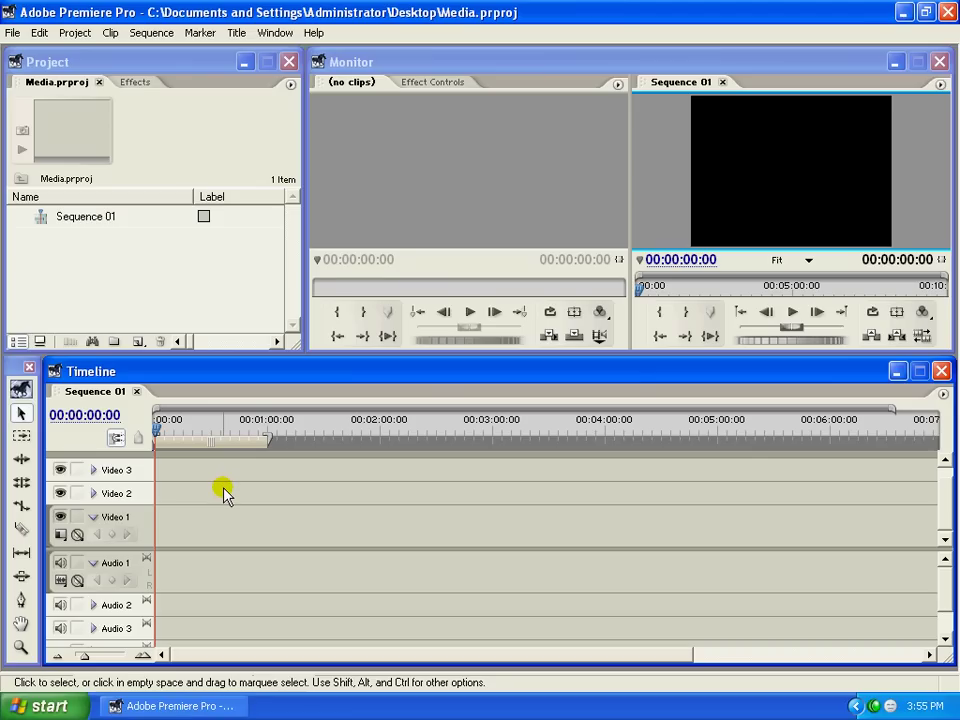
Show the History panel from the Window menu
{"action": "left_click", "coordinate": [274, 33]}
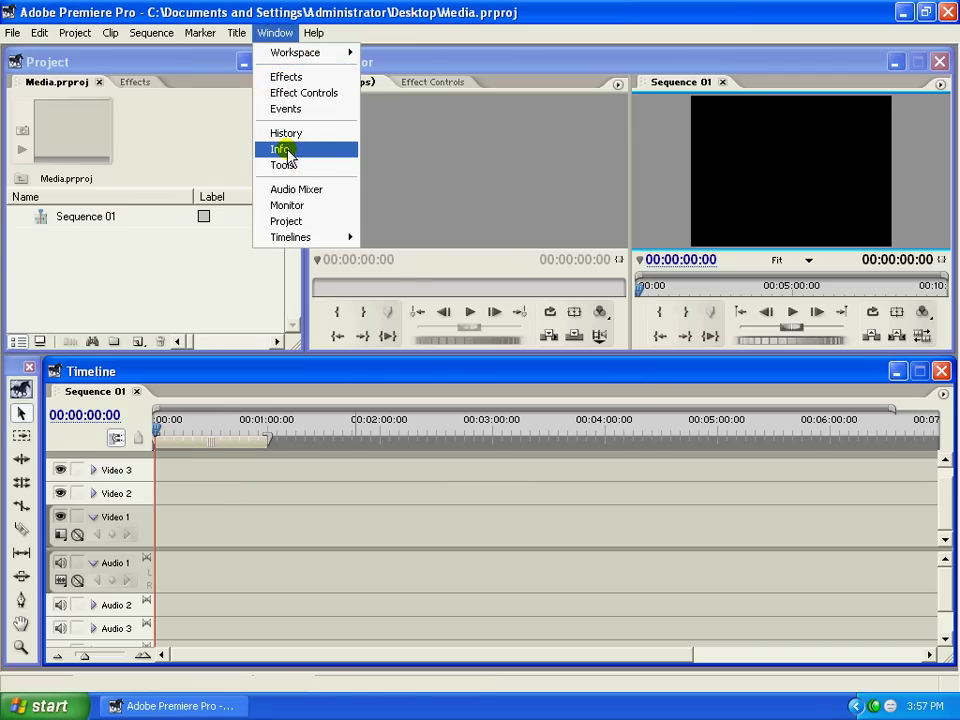
{"action": "left_click", "coordinate": [284, 135]}
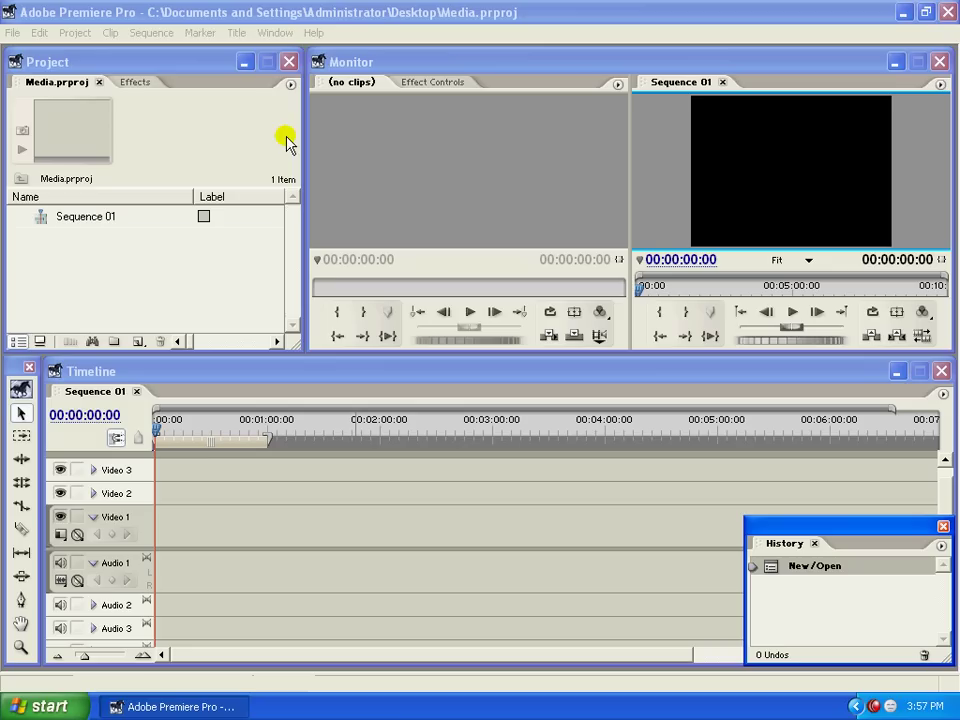
{"action": "left_click", "coordinate": [272, 32]}
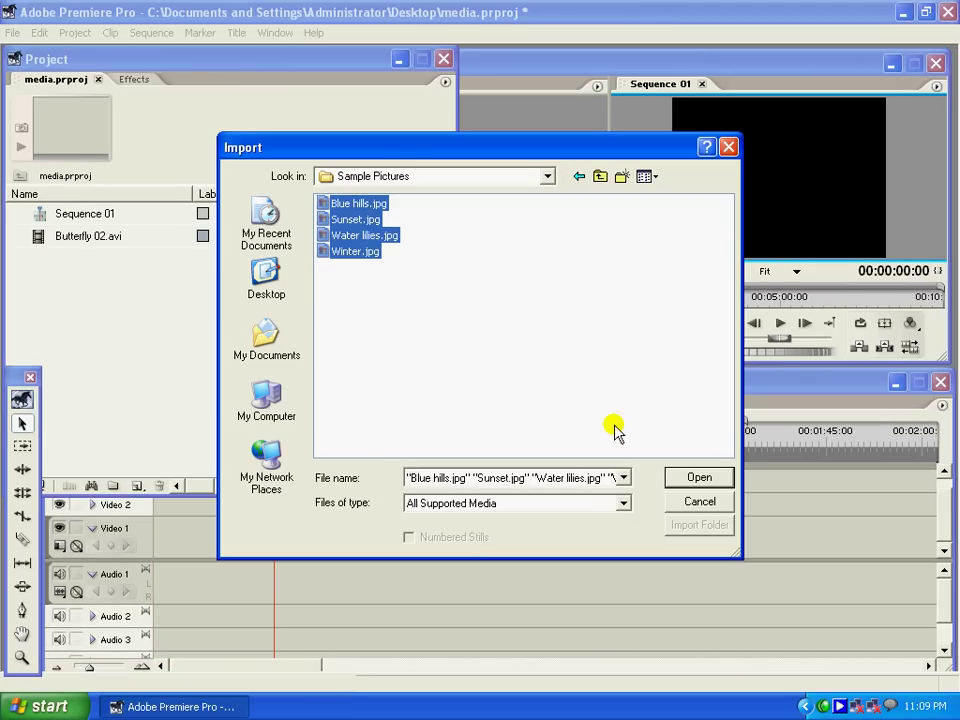
Import Blue hills, Sunset, Water lilies and Winter JPGs from Sample Pictures
{"action": "left_click", "coordinate": [695, 479]}
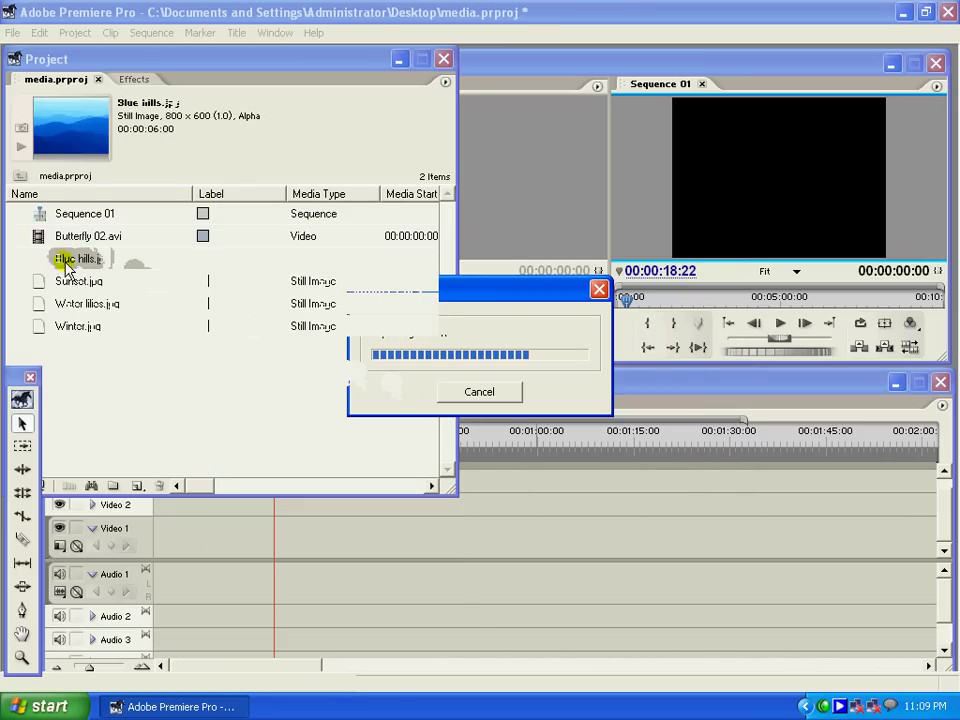
Preview Sunset, Water lilies, Winter, Butterfly 02.avi and Blue hills in the Project panel
{"action": "left_click", "coordinate": [70, 282]}
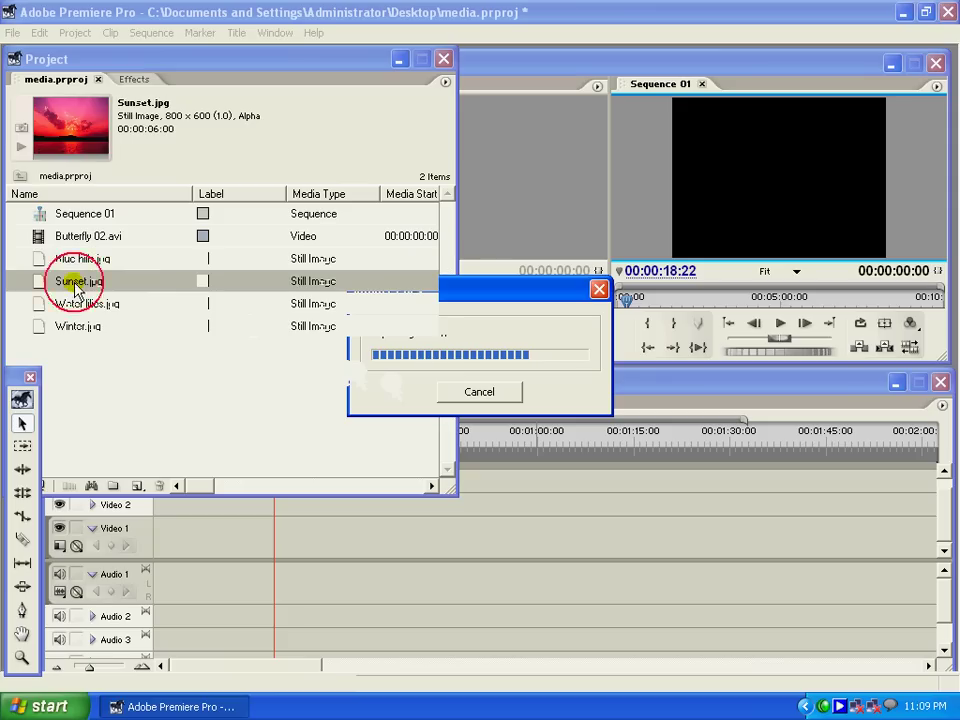
{"action": "left_click", "coordinate": [74, 304]}
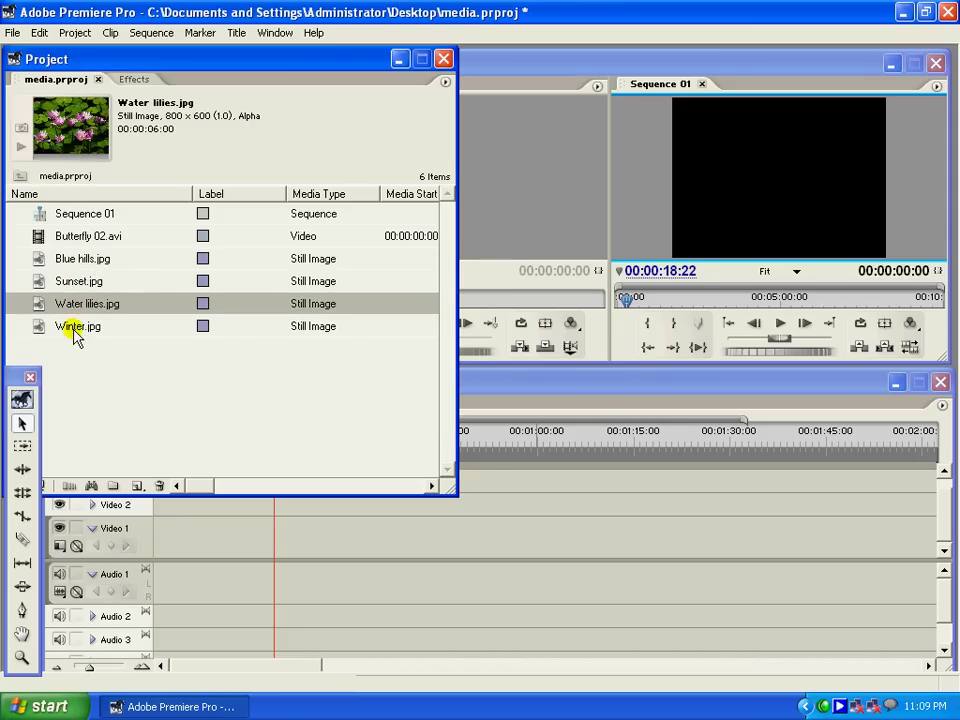
{"action": "left_click", "coordinate": [72, 326]}
{"action": "left_click", "coordinate": [68, 284]}
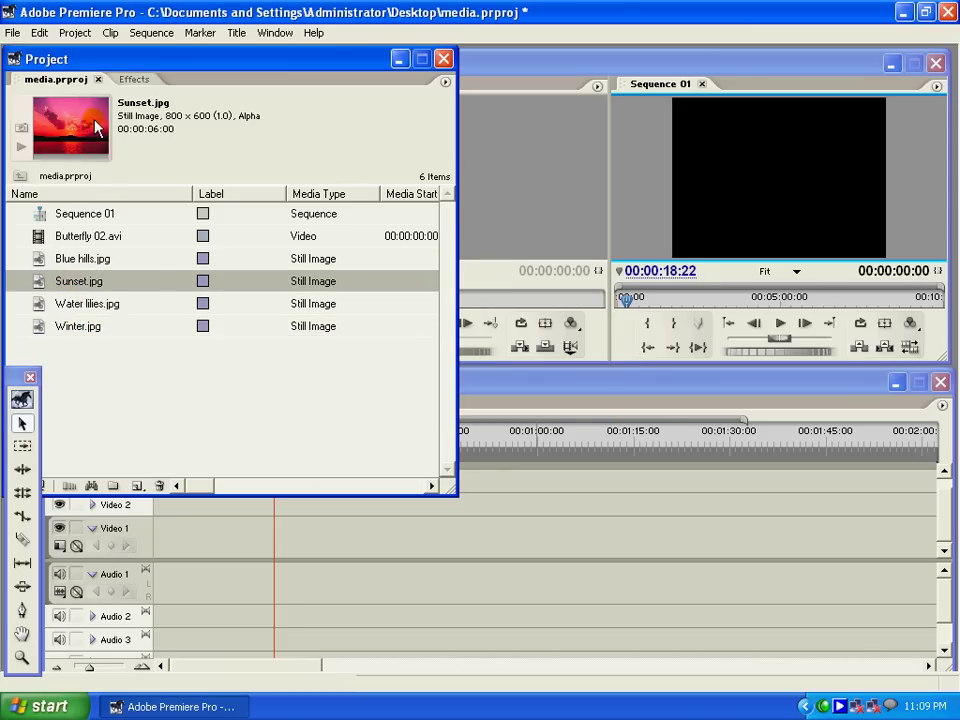
{"action": "left_click", "coordinate": [92, 238]}
{"action": "left_click", "coordinate": [94, 258]}
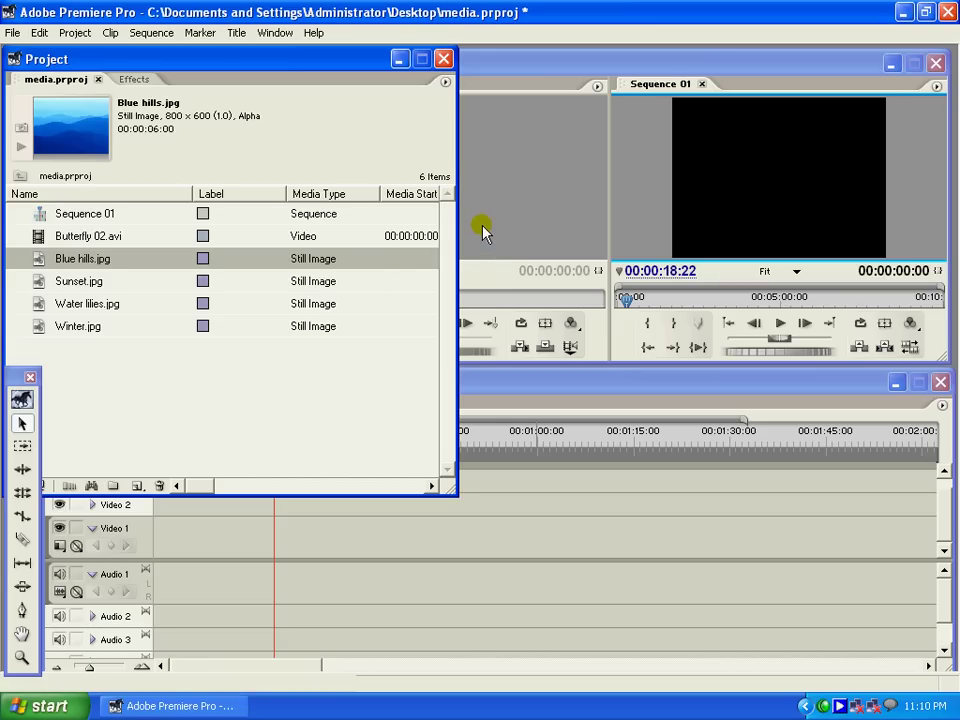
Shrink the Project window to uncover the Timeline and open Blue hills.jpg's shortcut menu
{"action": "left_click_drag", "start_coordinate": [456, 493], "coordinate": [267, 361]}
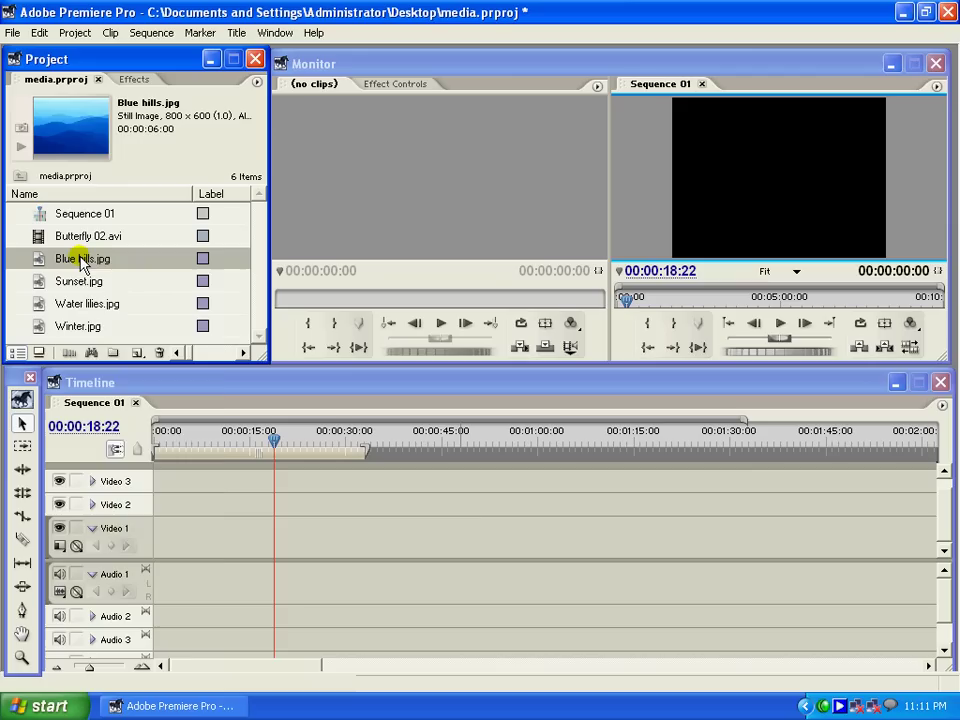
{"action": "right_click", "coordinate": [80, 257]}
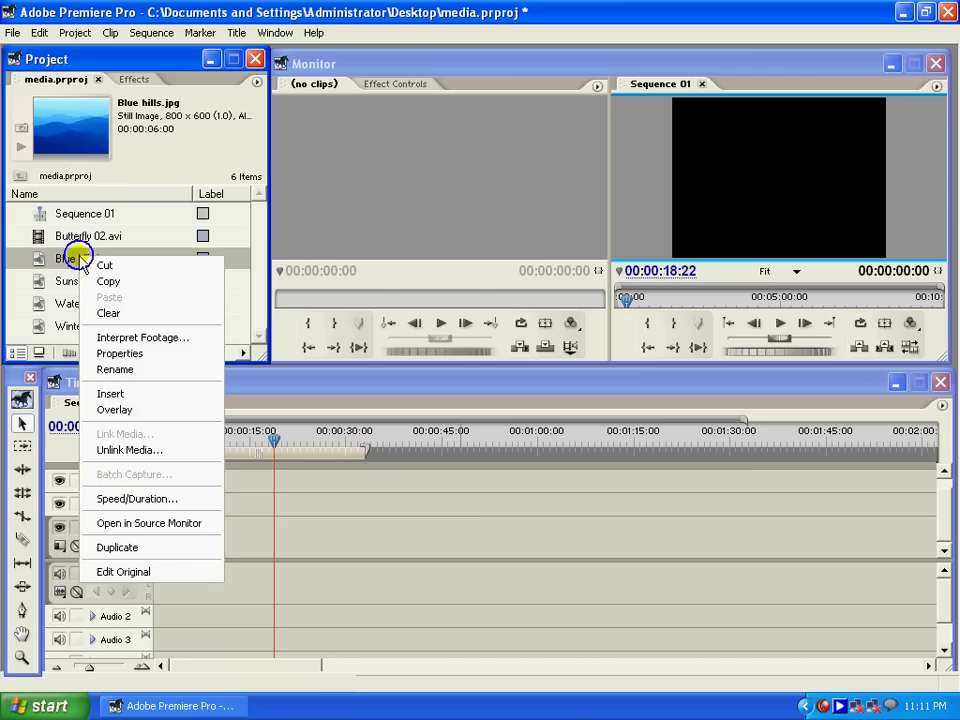
Show Blue hills.jpg in the Source Monitor, replace it with Sunset.jpg, then select Butterfly 02.avi
{"action": "left_click", "coordinate": [131, 527]}
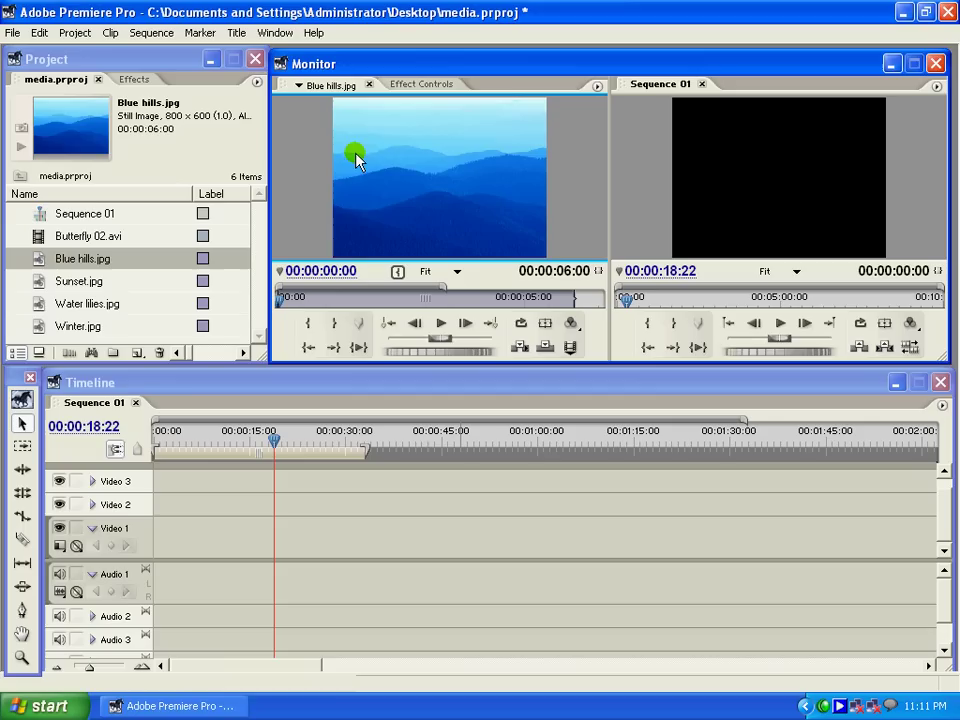
{"action": "left_click", "coordinate": [72, 281]}
{"action": "left_click_drag", "start_coordinate": [72, 281], "coordinate": [393, 189]}
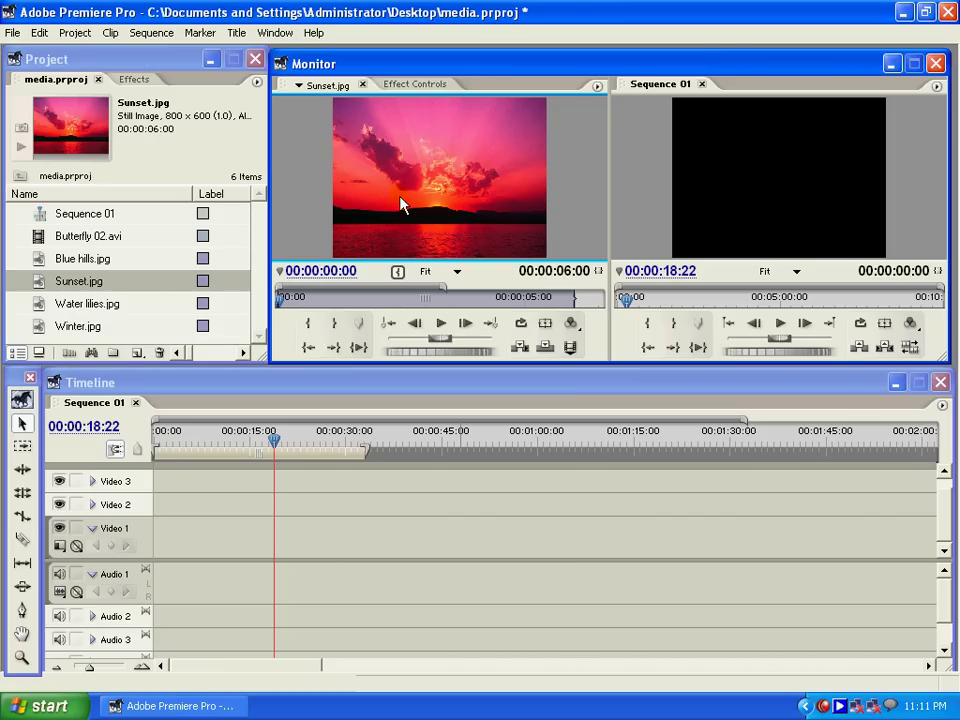
{"action": "left_click", "coordinate": [61, 242]}
{"action": "left_click", "coordinate": [68, 242]}
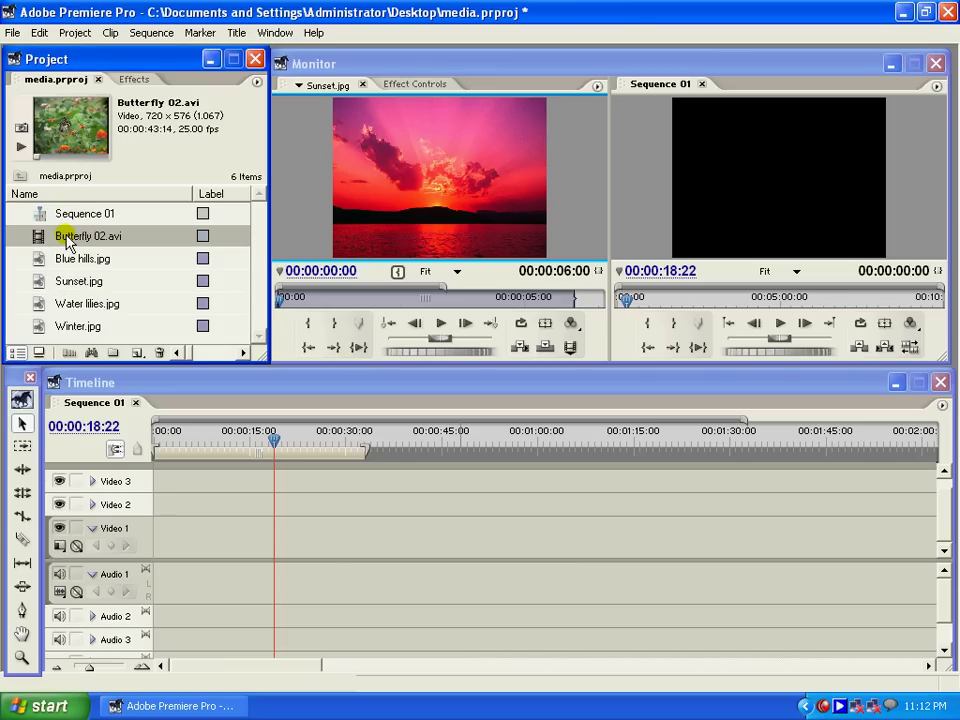
Load Butterfly 02.avi into the Source Monitor and play it to 00:00:12:03
{"action": "right_click", "coordinate": [66, 240]}
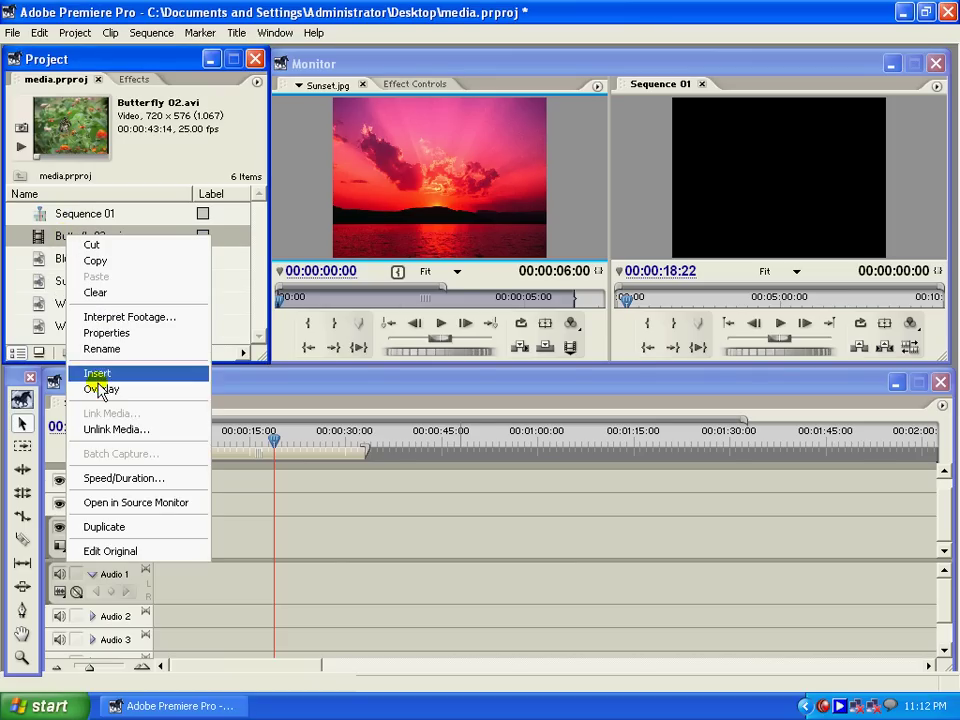
{"action": "left_click", "coordinate": [129, 502]}
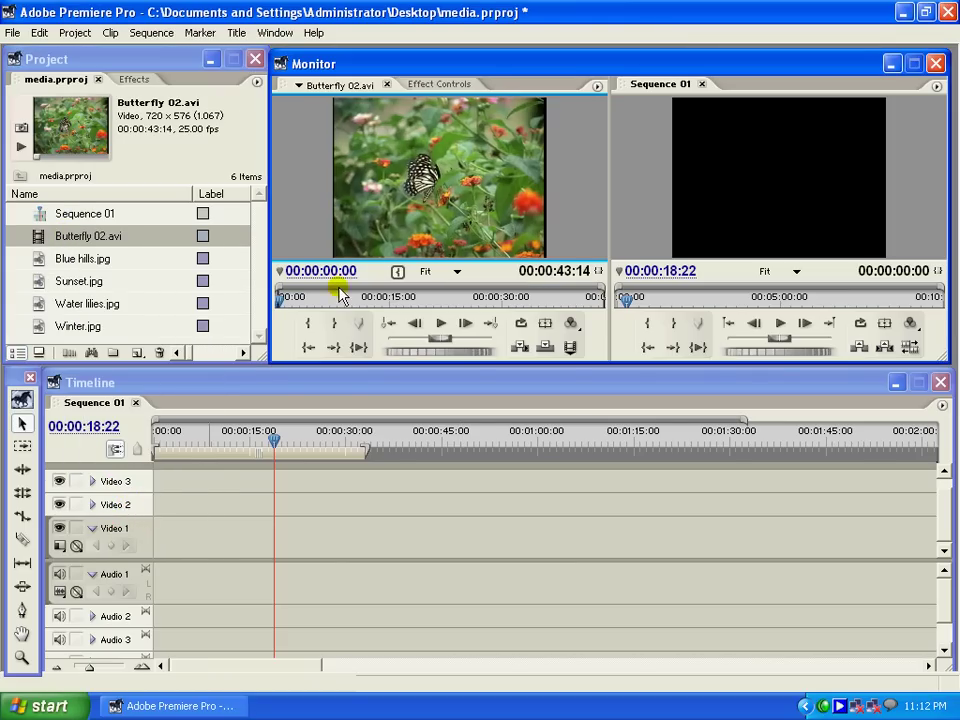
{"action": "left_click", "coordinate": [441, 324]}
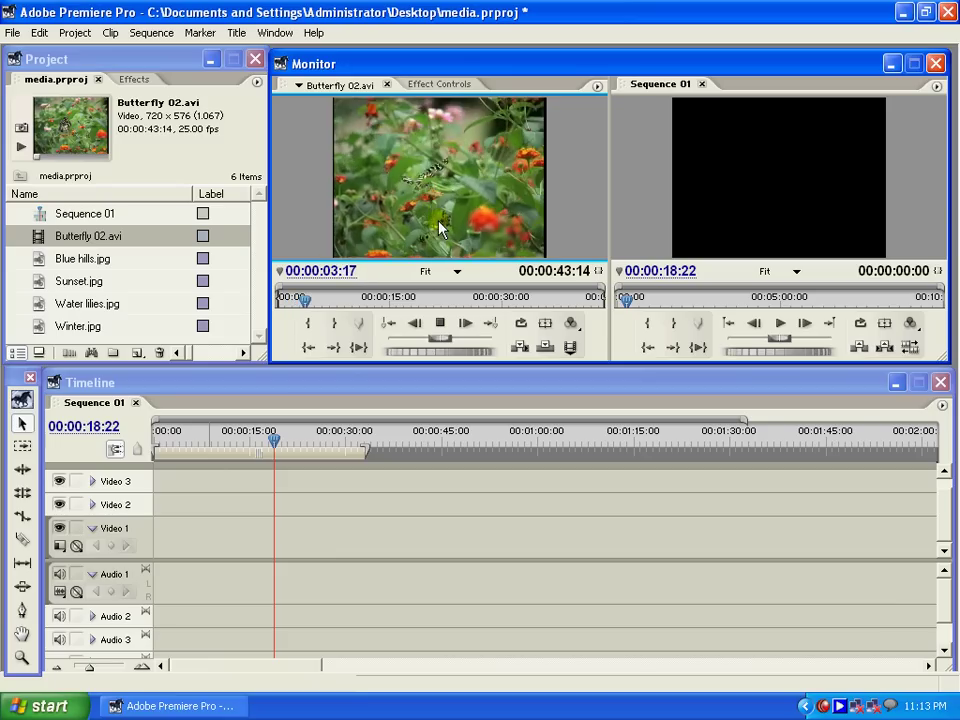
{"action": "left_click", "coordinate": [443, 323]}
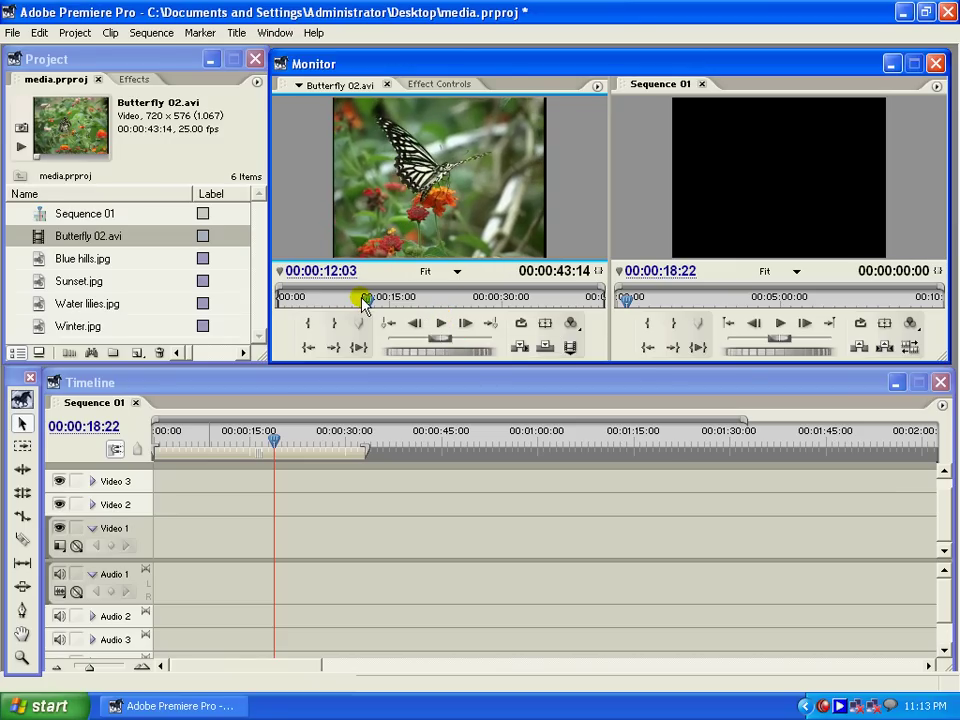
Scrub ahead to 00:00:15:00 and play on, stopping at 00:00:27:18
{"action": "left_click", "coordinate": [403, 298]}
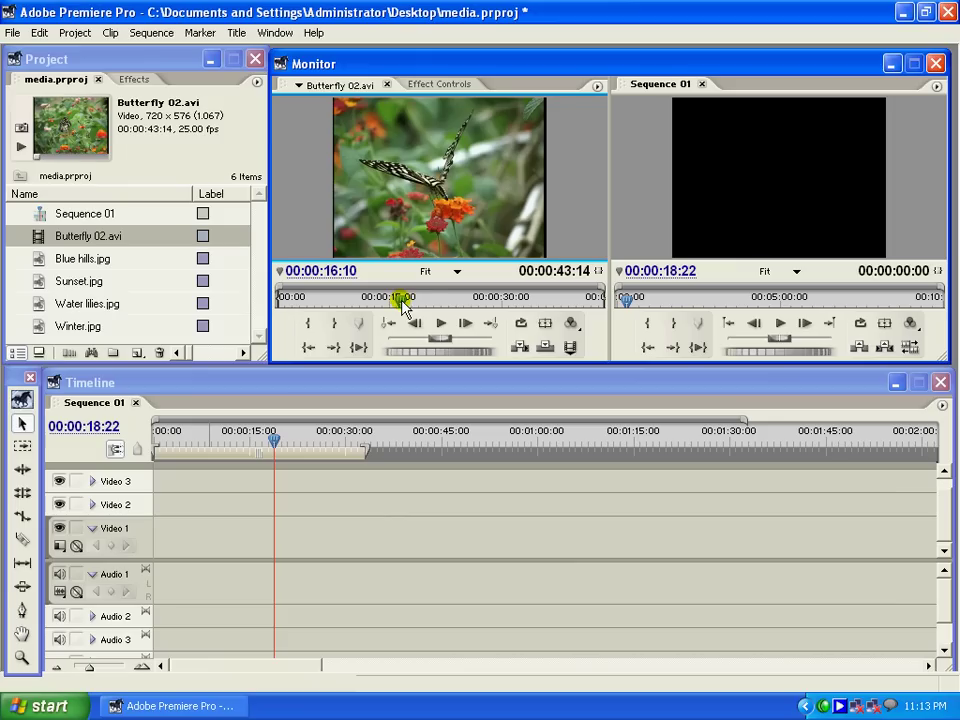
{"action": "mouse_move", "coordinate": [399, 298]}
{"action": "left_mouse_down"}
{"action": "mouse_move", "coordinate": [467, 300]}
{"action": "mouse_move", "coordinate": [391, 298]}
{"action": "left_mouse_up"}
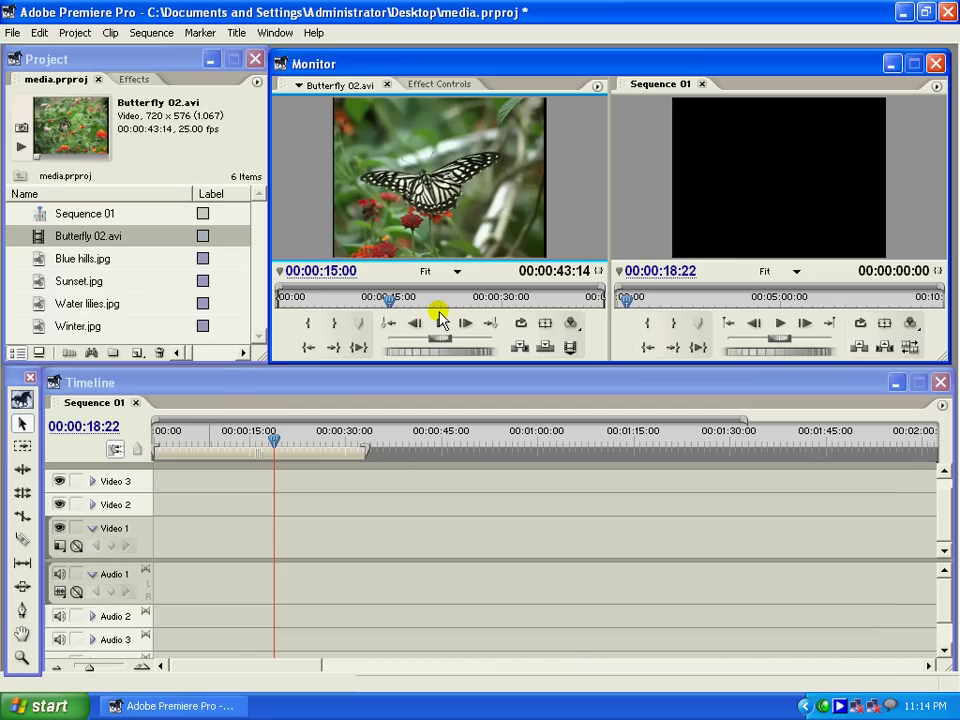
{"action": "left_click", "coordinate": [440, 320]}
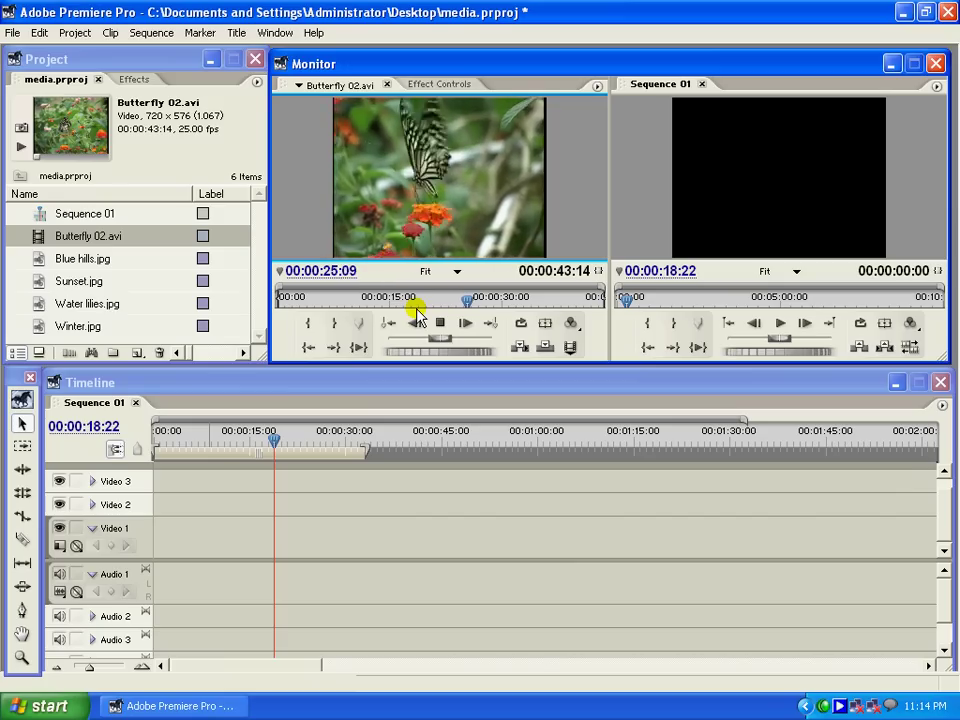
{"action": "key", "text": "space"}
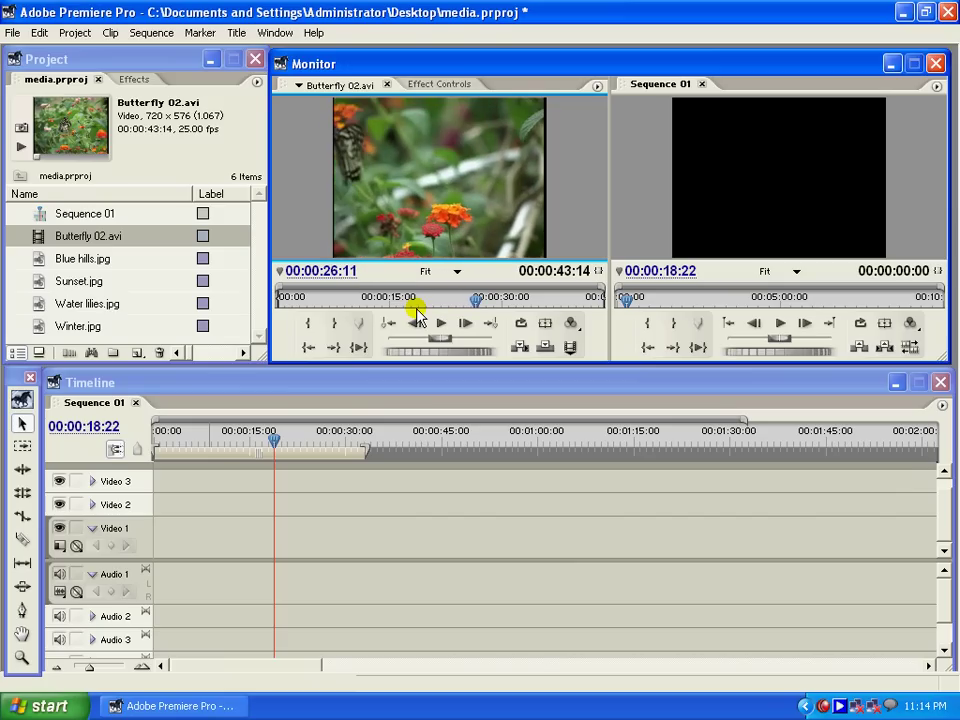
{"action": "key", "text": "space"}
{"action": "key", "text": "space"}
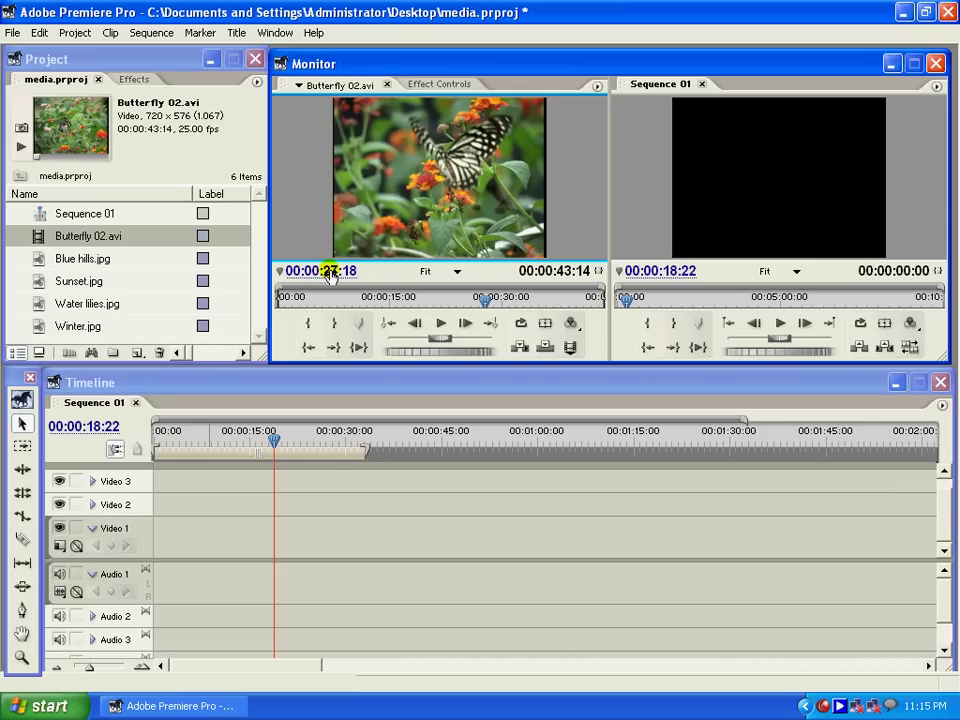
{"action": "left_click", "coordinate": [456, 272]}
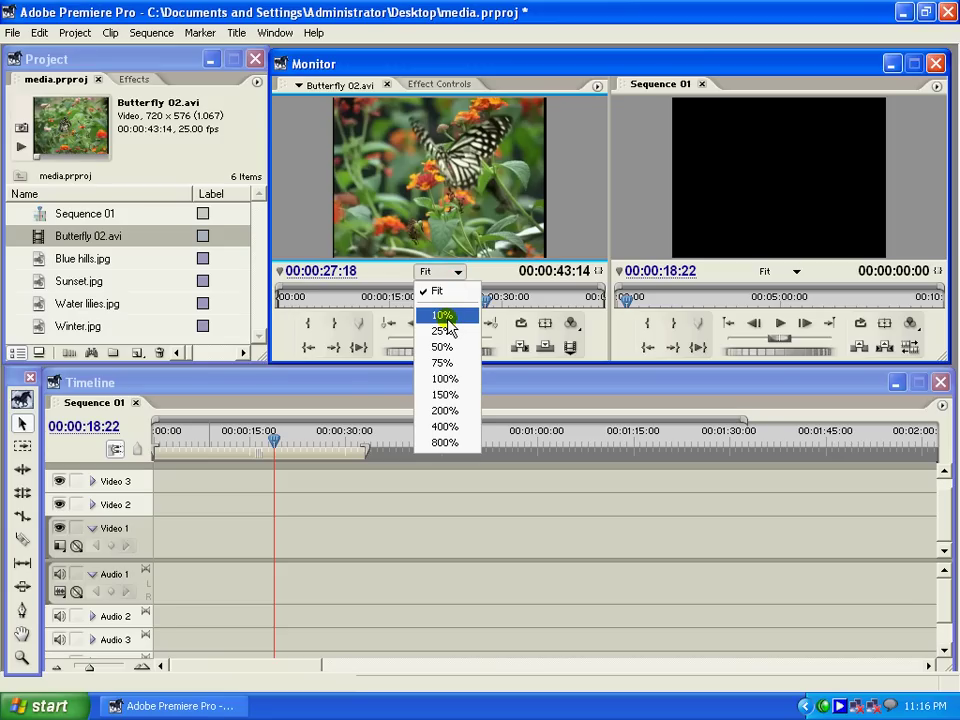
{"action": "left_click", "coordinate": [446, 394]}
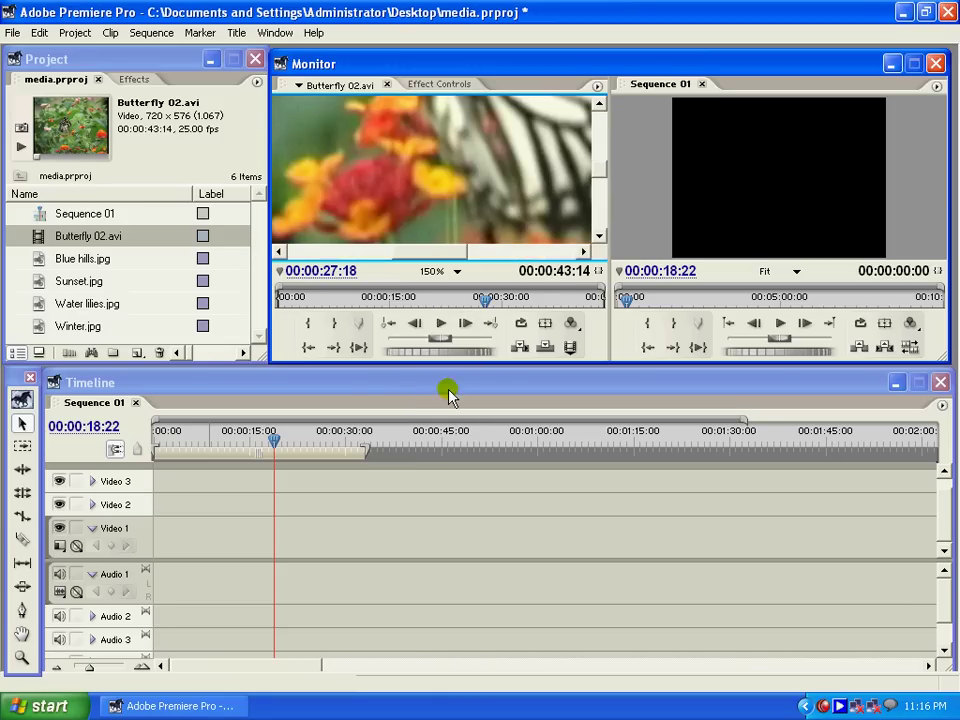
{"action": "left_click", "coordinate": [456, 270]}
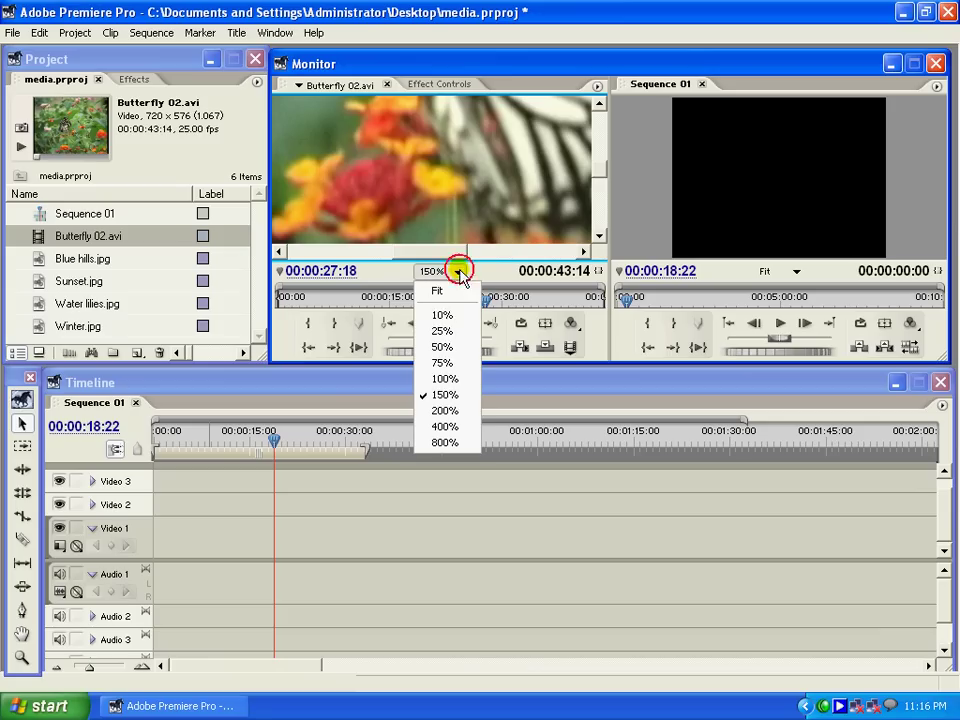
{"action": "left_click", "coordinate": [443, 364]}
{"action": "left_click", "coordinate": [456, 271]}
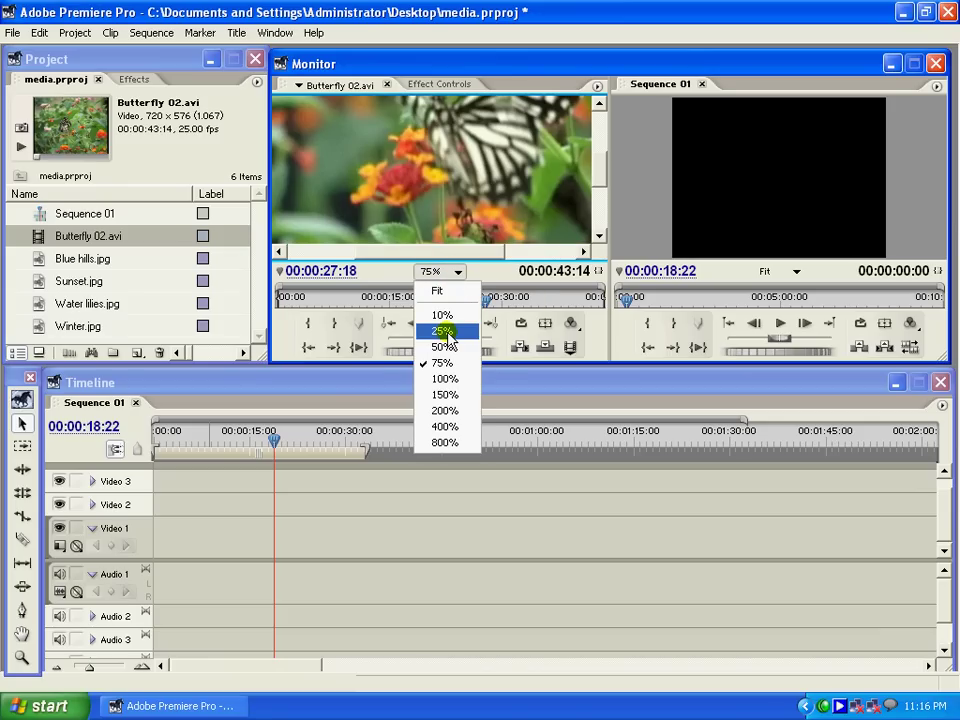
{"action": "left_click", "coordinate": [445, 410]}
{"action": "left_click", "coordinate": [456, 273]}
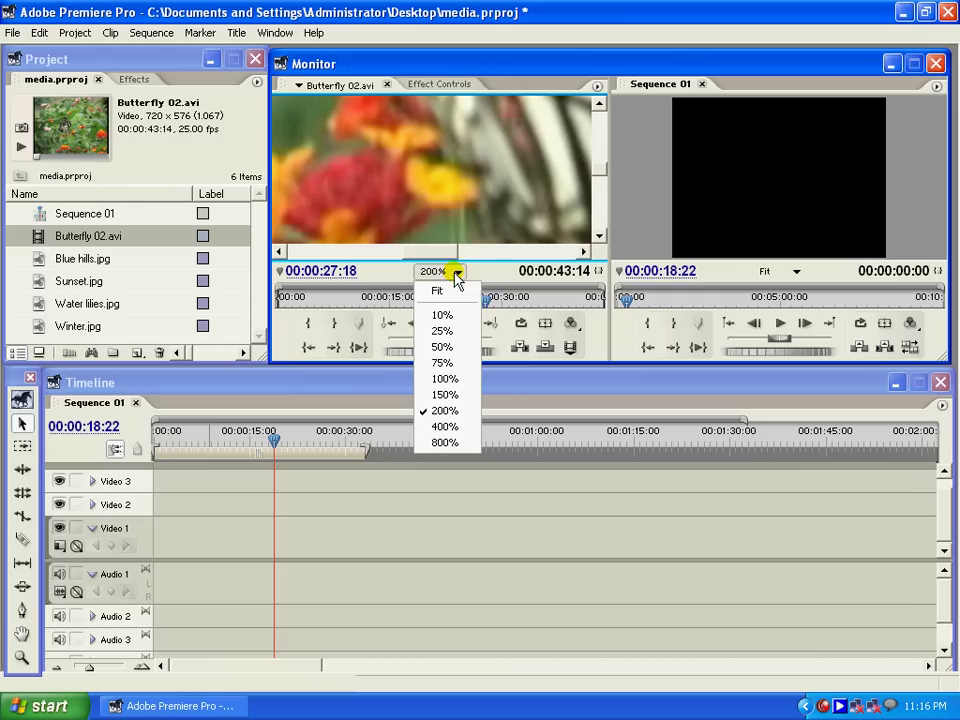
{"action": "left_click", "coordinate": [448, 316]}
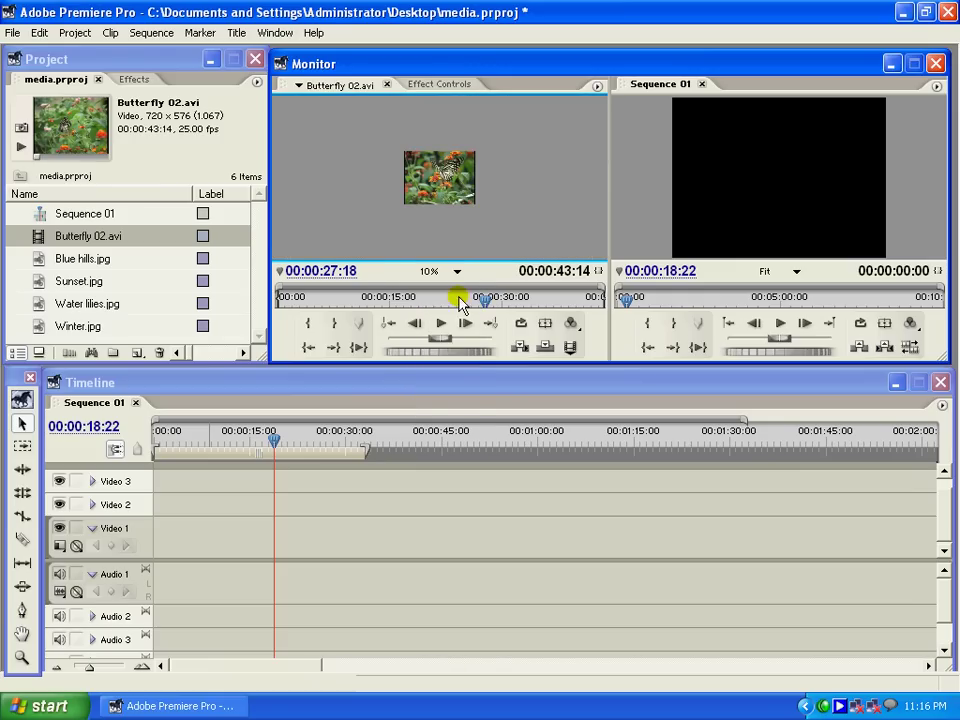
{"action": "left_click", "coordinate": [456, 271]}
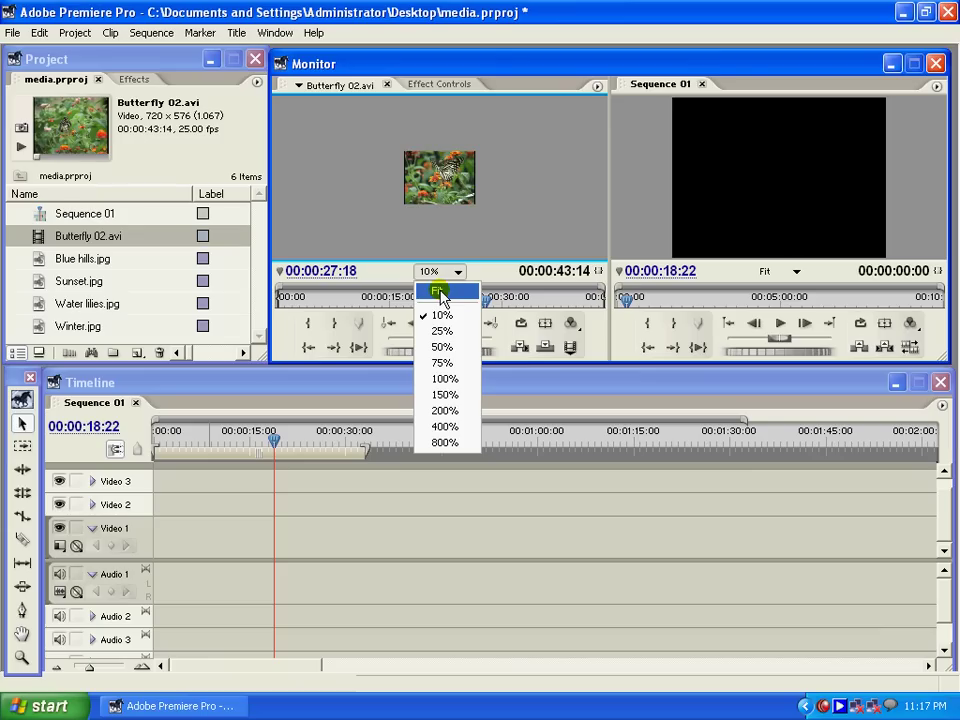
{"action": "left_click", "coordinate": [439, 292]}
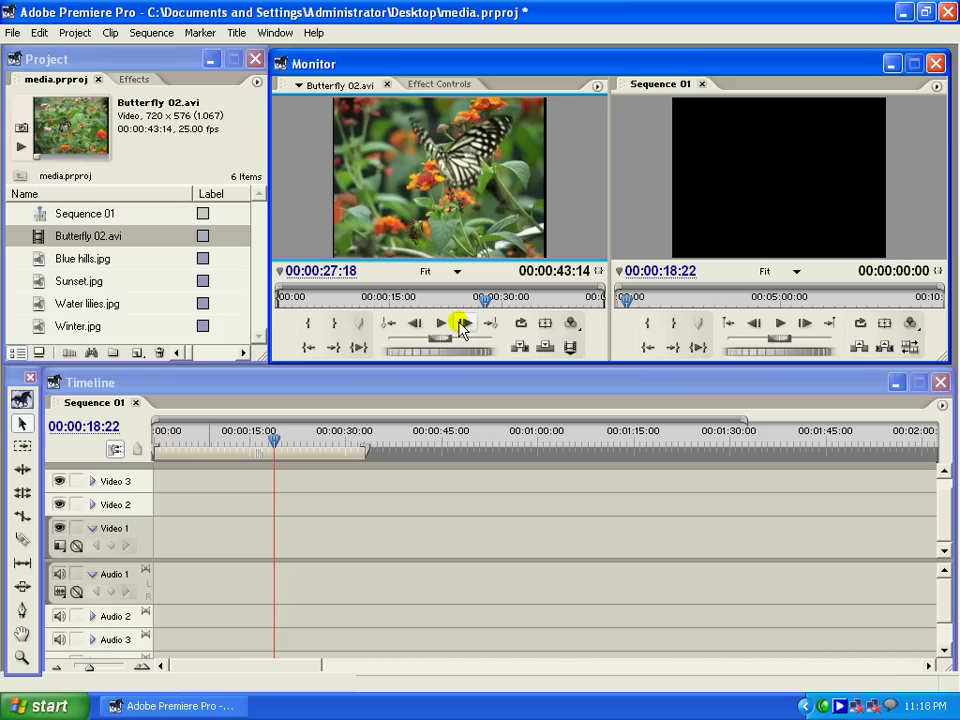
{"action": "left_click", "coordinate": [462, 324]}
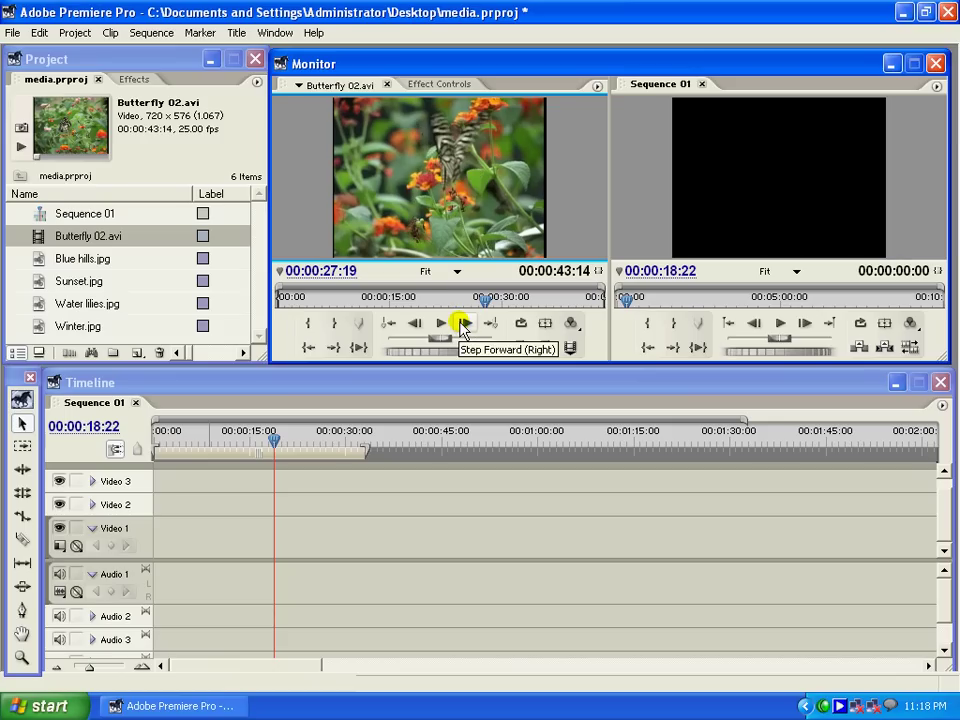
{"action": "left_click", "coordinate": [462, 324]}
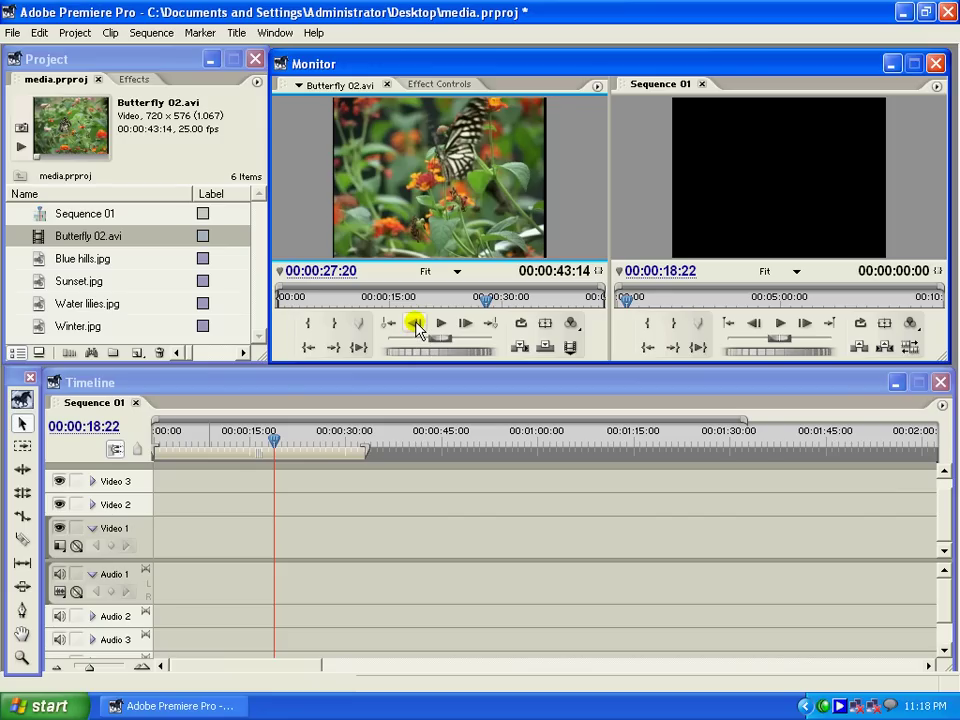
{"action": "left_click", "coordinate": [416, 324]}
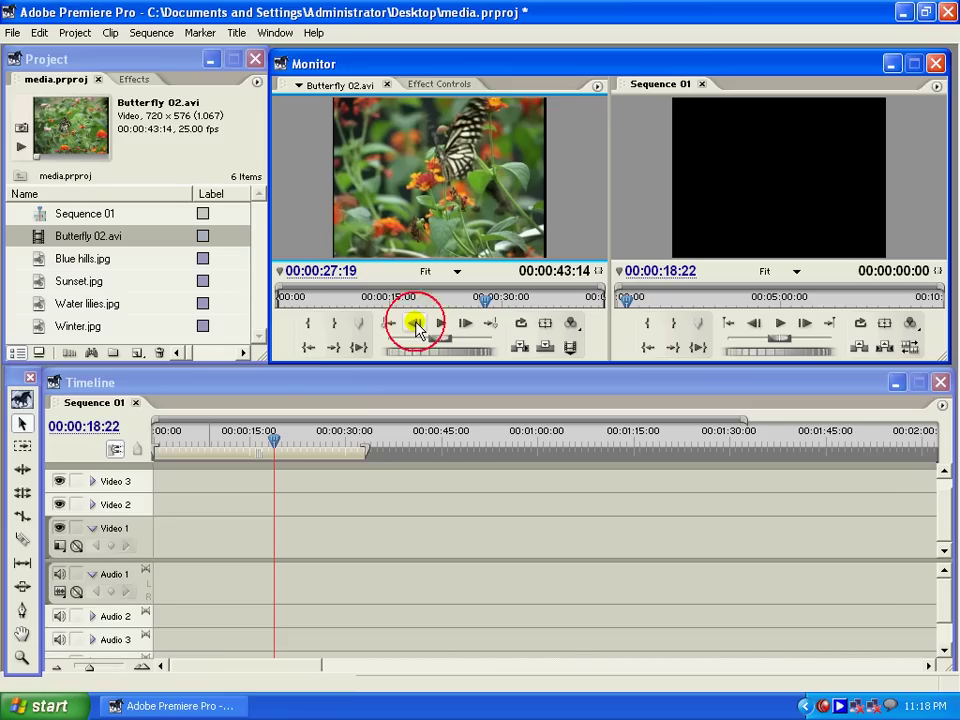
{"action": "left_click", "coordinate": [416, 324]}
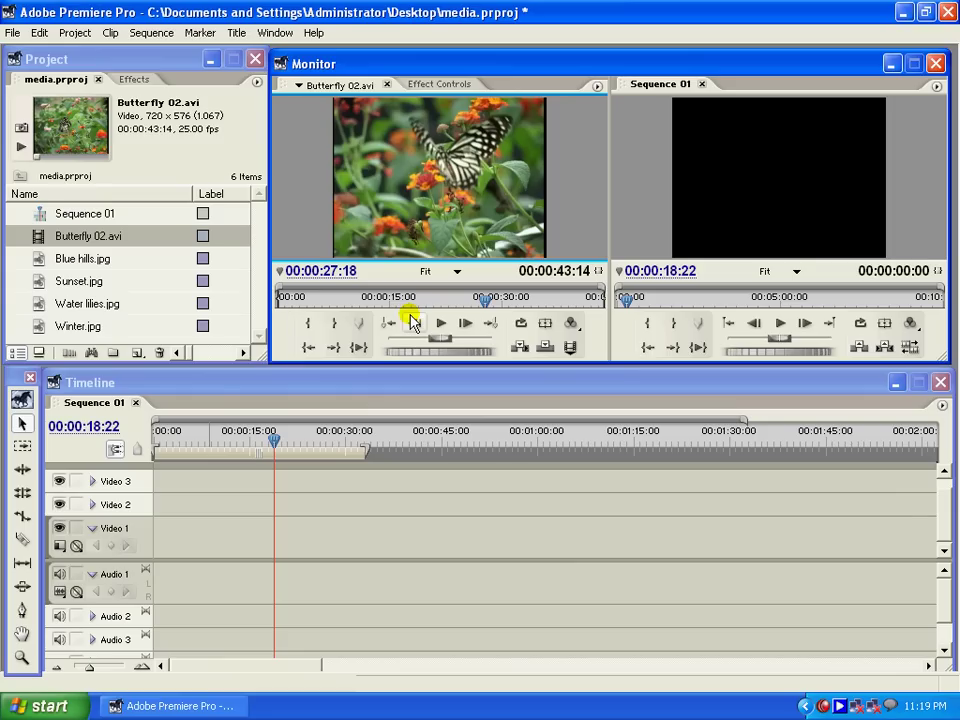
{"action": "left_click", "coordinate": [414, 322]}
{"action": "left_click", "coordinate": [414, 322]}
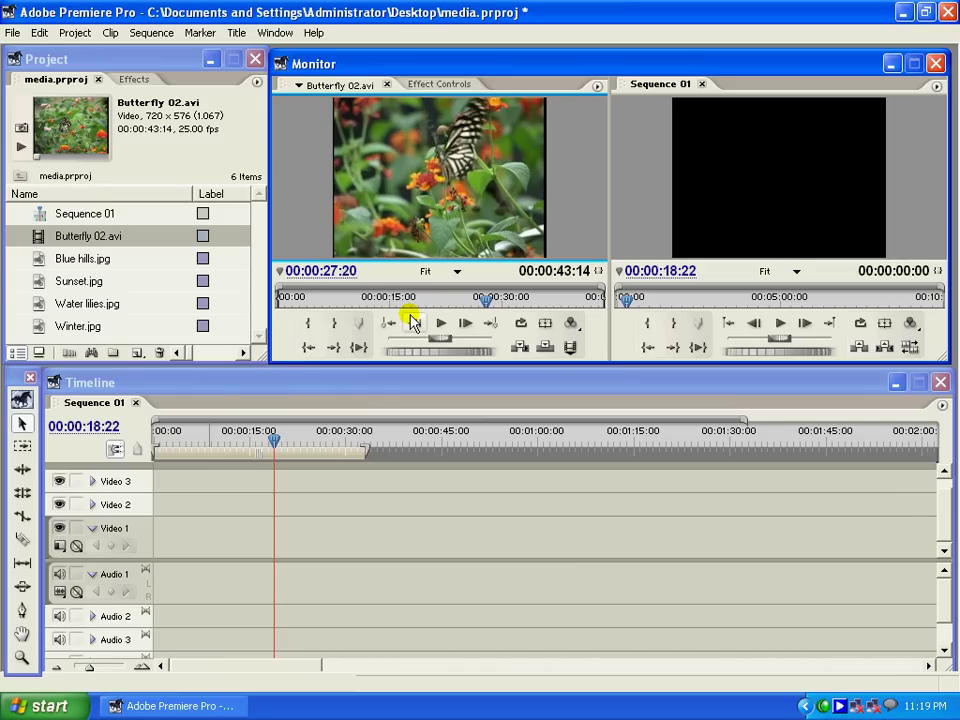
{"action": "left_click", "coordinate": [414, 322]}
{"action": "left_click", "coordinate": [414, 322]}
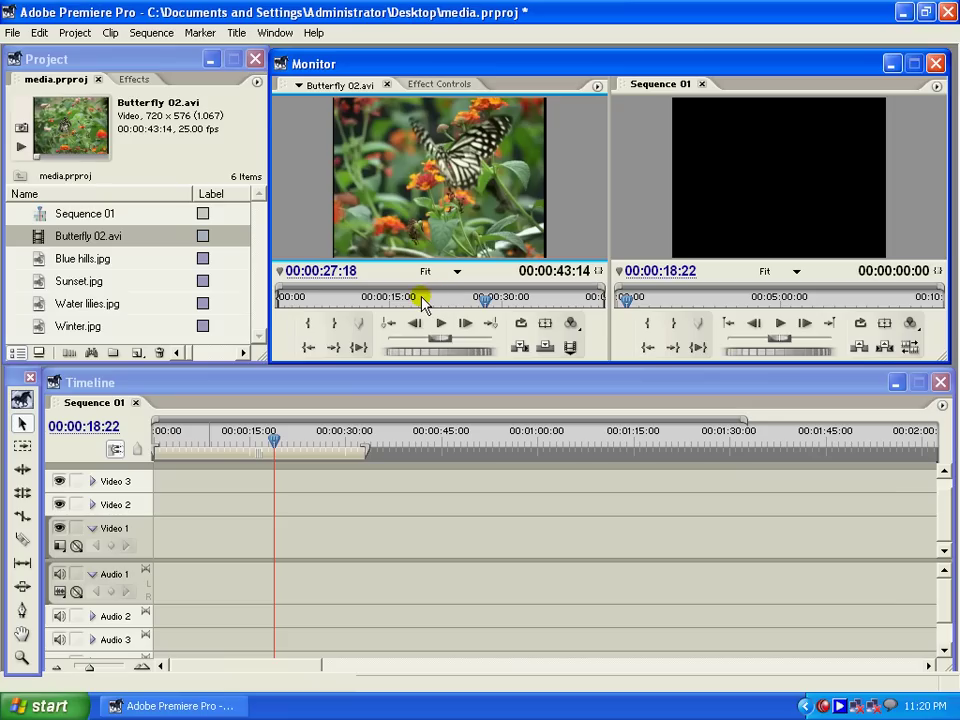
Set Butterfly 02.avi's In point at 00:00:06:22, leaving a 00:00:36:17 duration
{"action": "left_click_drag", "start_coordinate": [482, 306], "coordinate": [331, 309]}
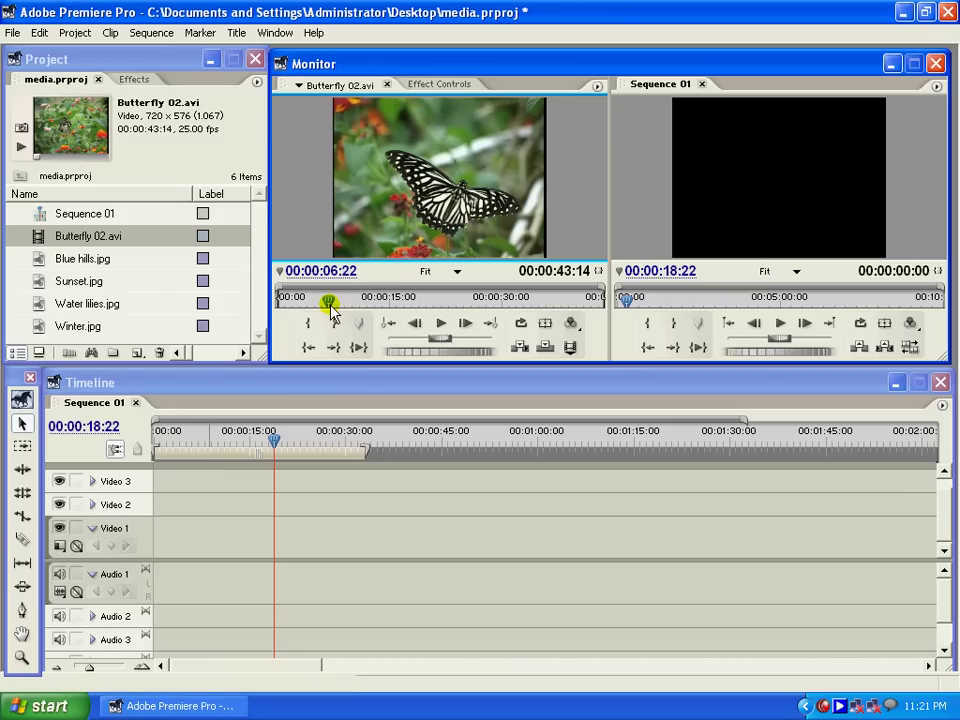
{"action": "left_click", "coordinate": [309, 324]}
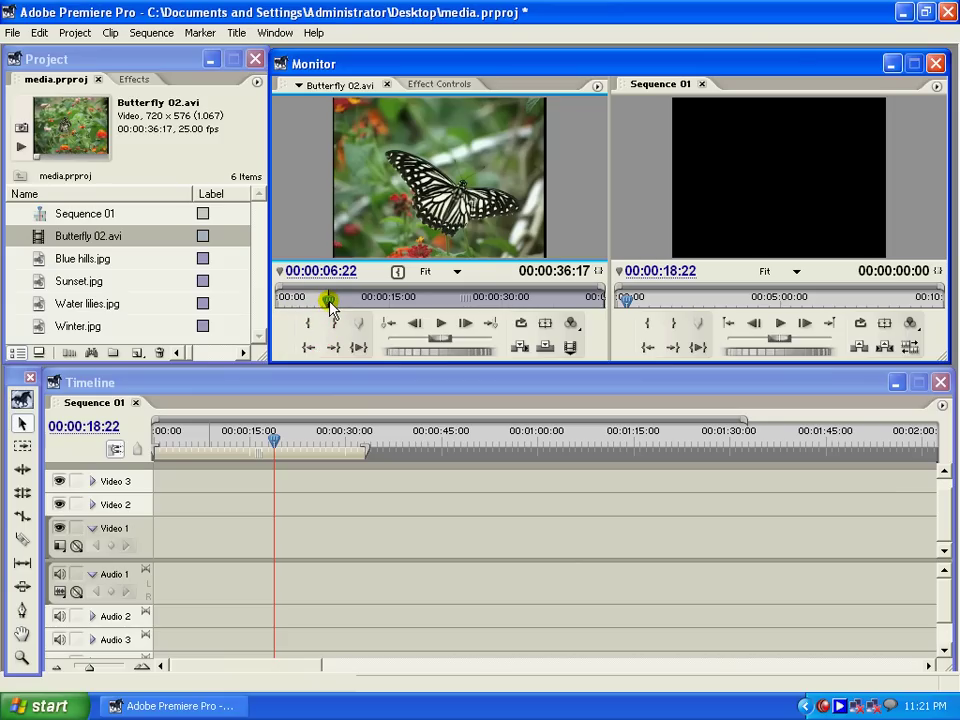
Mark the Out point at 00:00:32:04, trimming the clip to 00:00:25:08
{"action": "left_click_drag", "start_coordinate": [329, 300], "coordinate": [519, 301]}
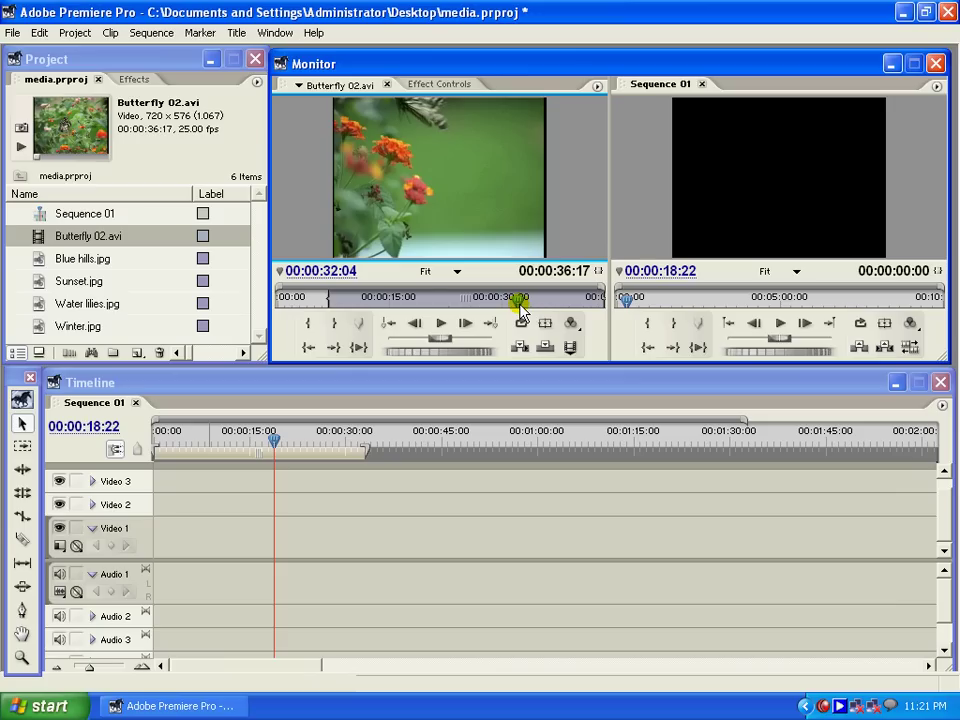
{"action": "left_click", "coordinate": [334, 325]}
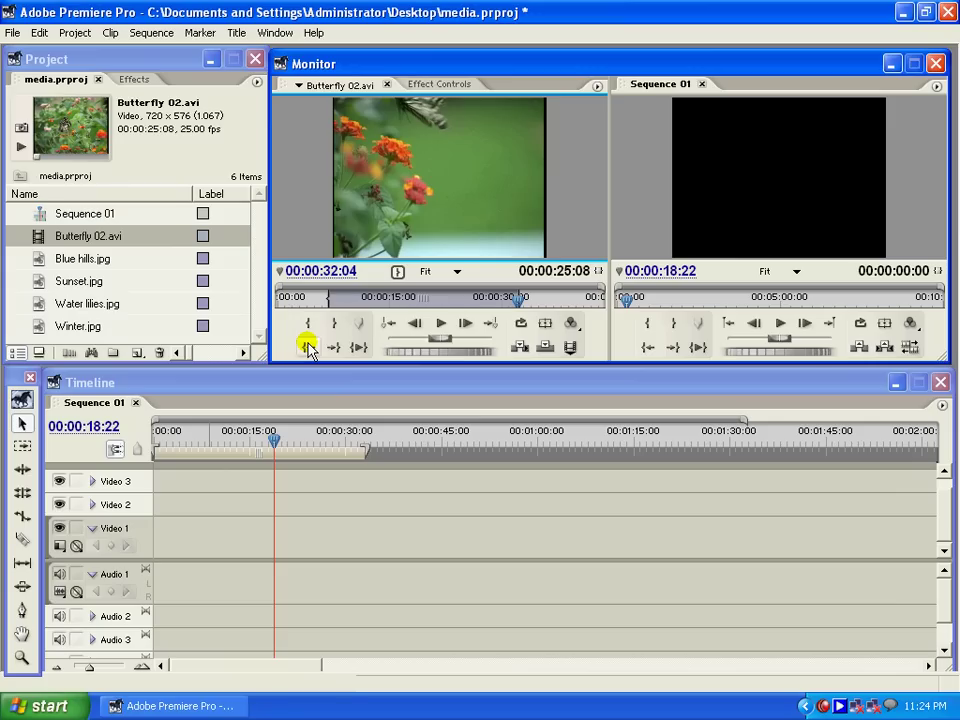
{"action": "left_click", "coordinate": [308, 347]}
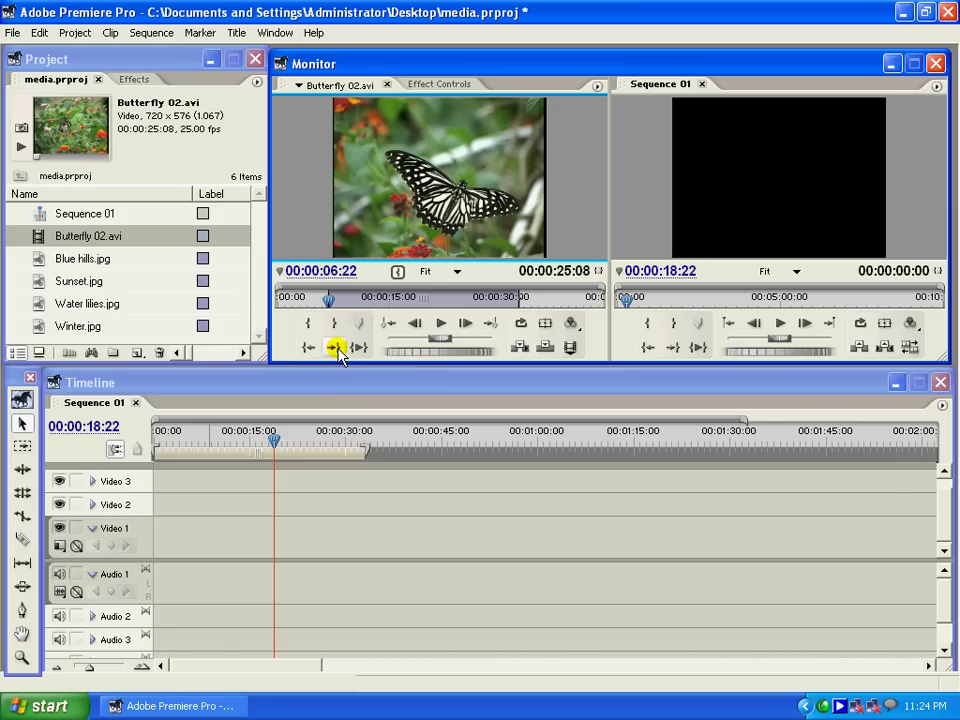
{"action": "left_click", "coordinate": [337, 349]}
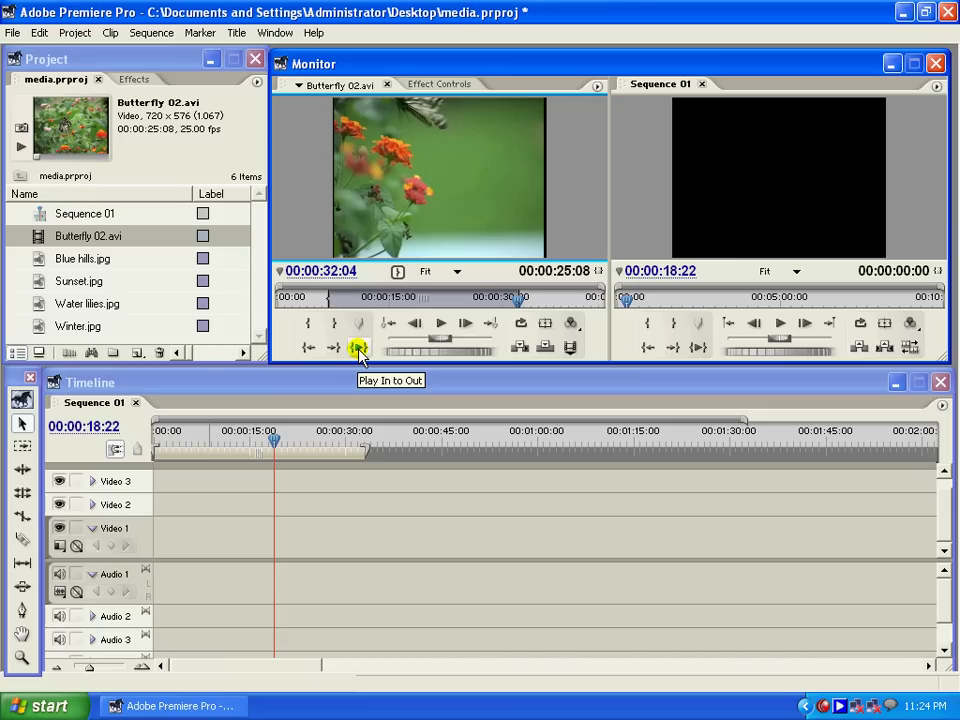
{"action": "left_click", "coordinate": [358, 350]}
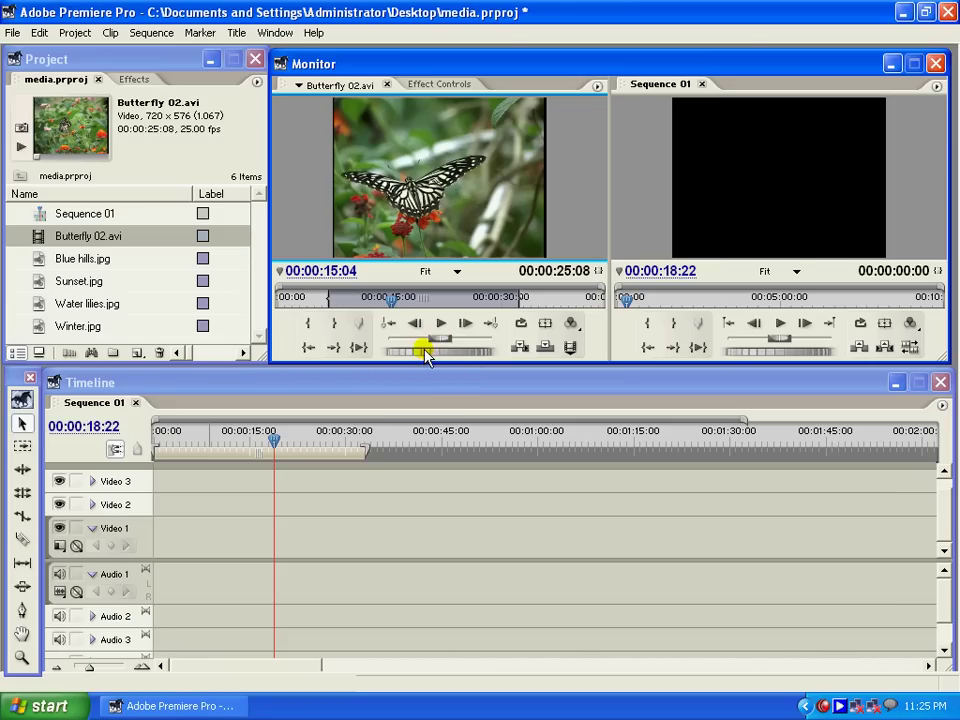
{"action": "left_click_drag", "start_coordinate": [425, 355], "coordinate": [443, 349]}
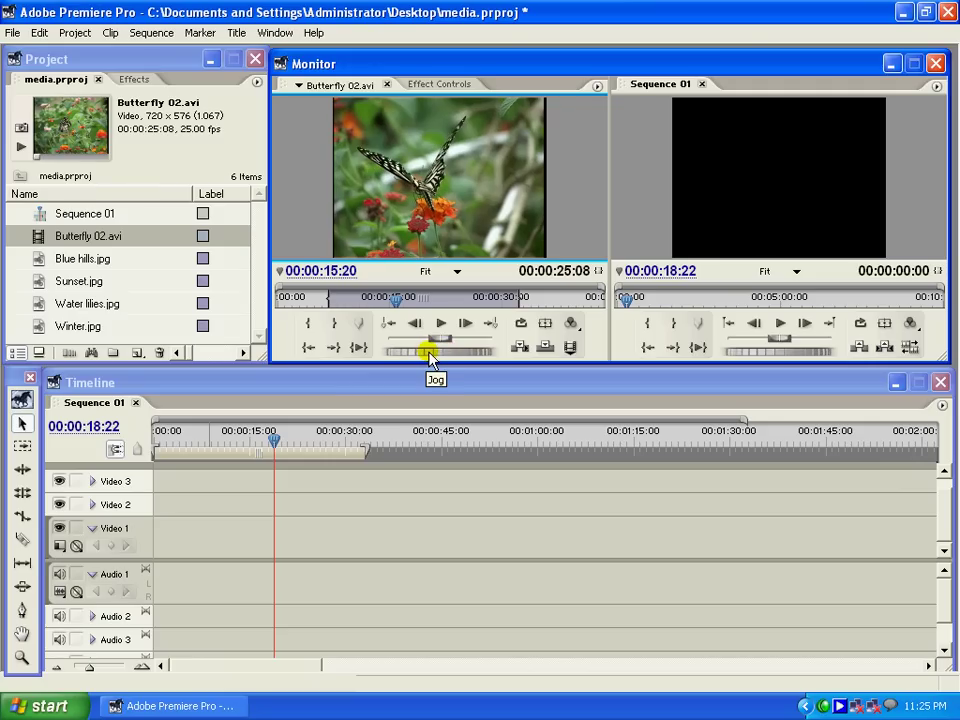
{"action": "left_click_drag", "start_coordinate": [428, 352], "coordinate": [378, 350]}
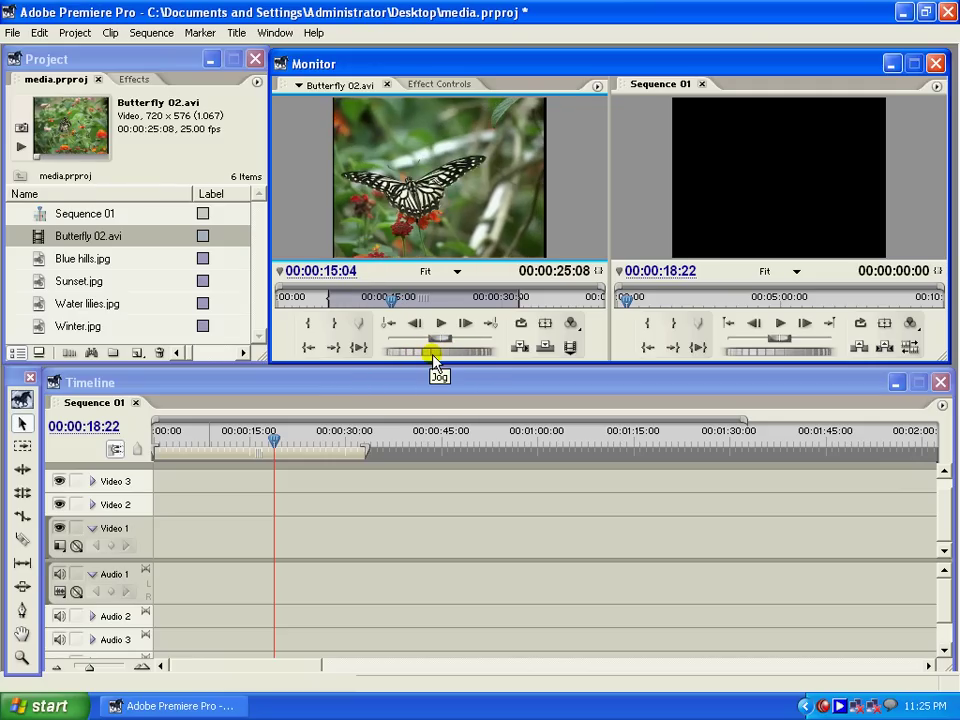
{"action": "mouse_move", "coordinate": [439, 343]}
{"action": "left_mouse_down"}
{"action": "mouse_move", "coordinate": [497, 349]}
{"action": "mouse_move", "coordinate": [396, 321]}
{"action": "mouse_move", "coordinate": [441, 343]}
{"action": "left_mouse_up"}
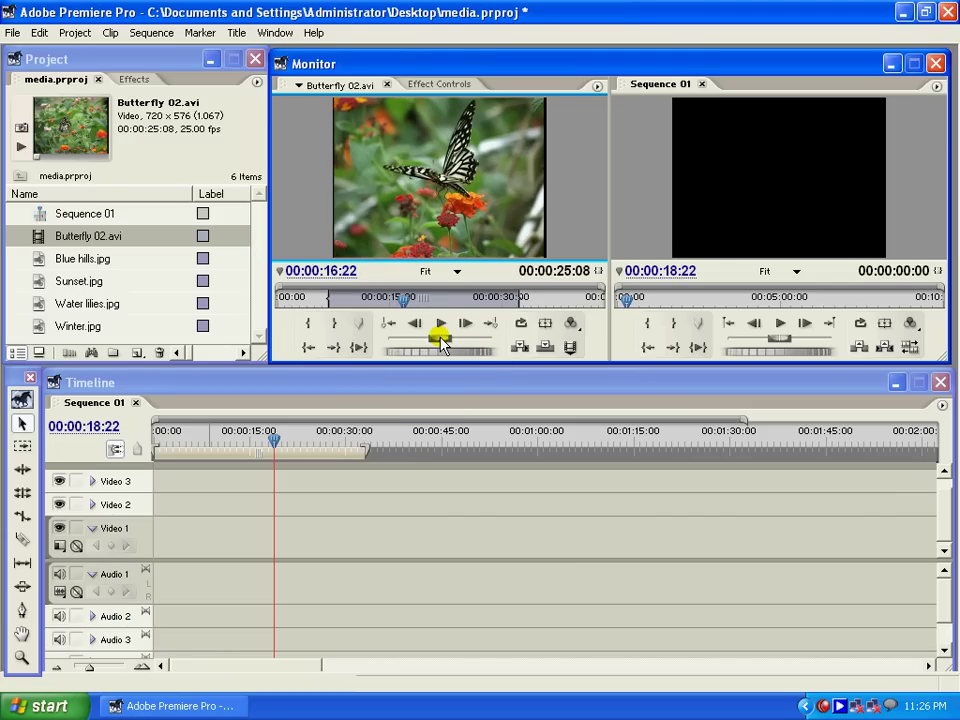
{"action": "left_click_drag", "start_coordinate": [465, 343], "coordinate": [405, 340]}
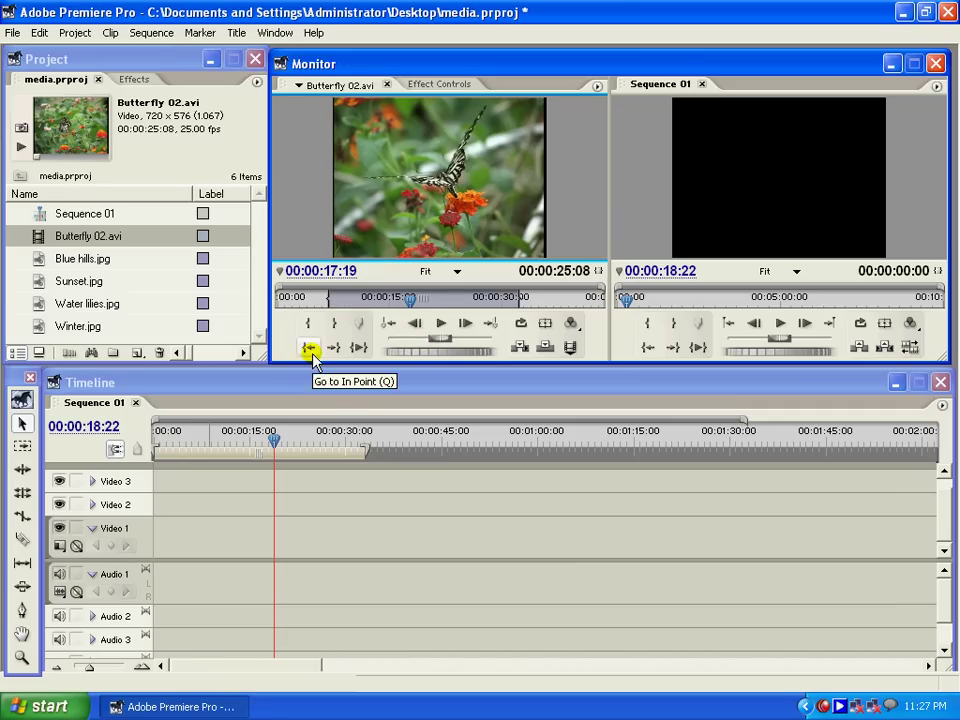
{"action": "left_click", "coordinate": [330, 390]}
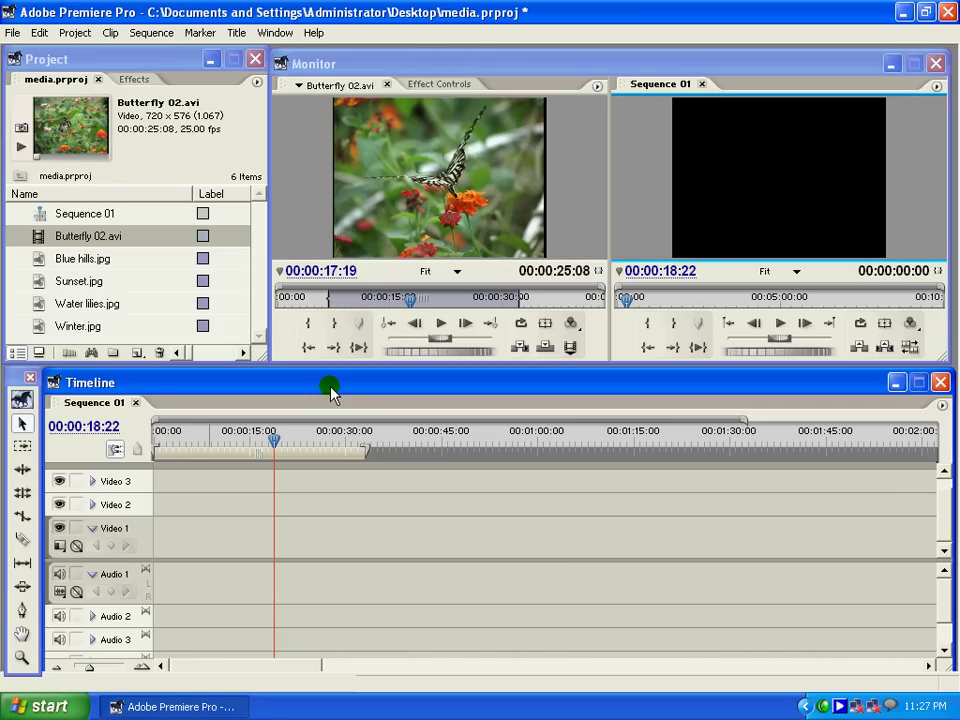
Insert the trimmed Butterfly 02.avi range onto Video 1 of Sequence 01 at 00:00:18:22
{"action": "right_click", "coordinate": [436, 177]}
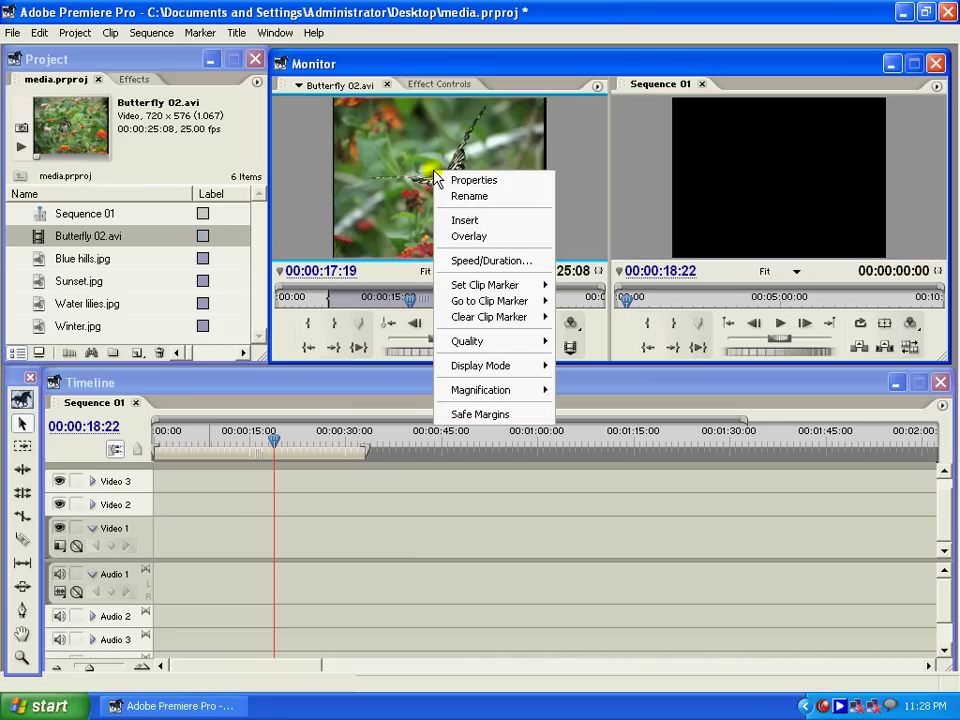
{"action": "left_click", "coordinate": [470, 222]}
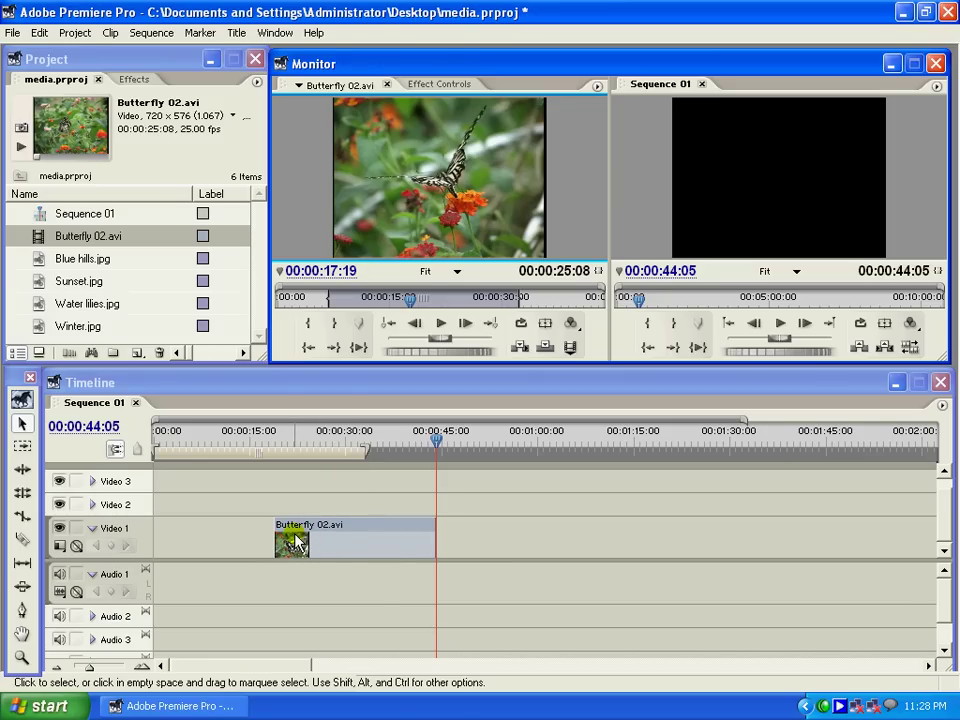
{"action": "mouse_move", "coordinate": [296, 541]}
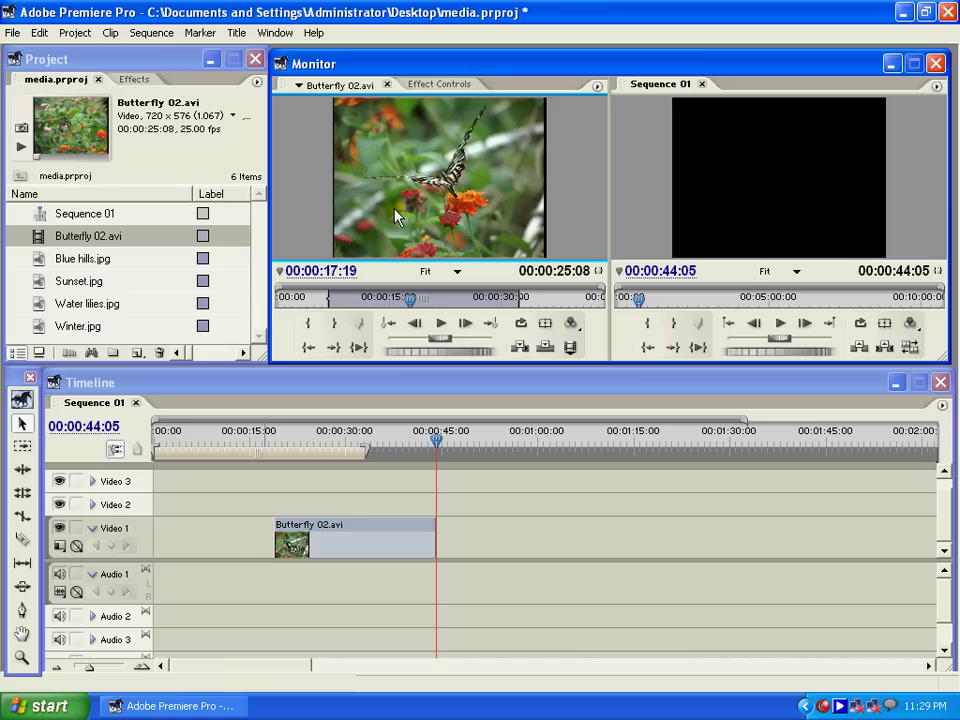
{"action": "left_click", "coordinate": [233, 533]}
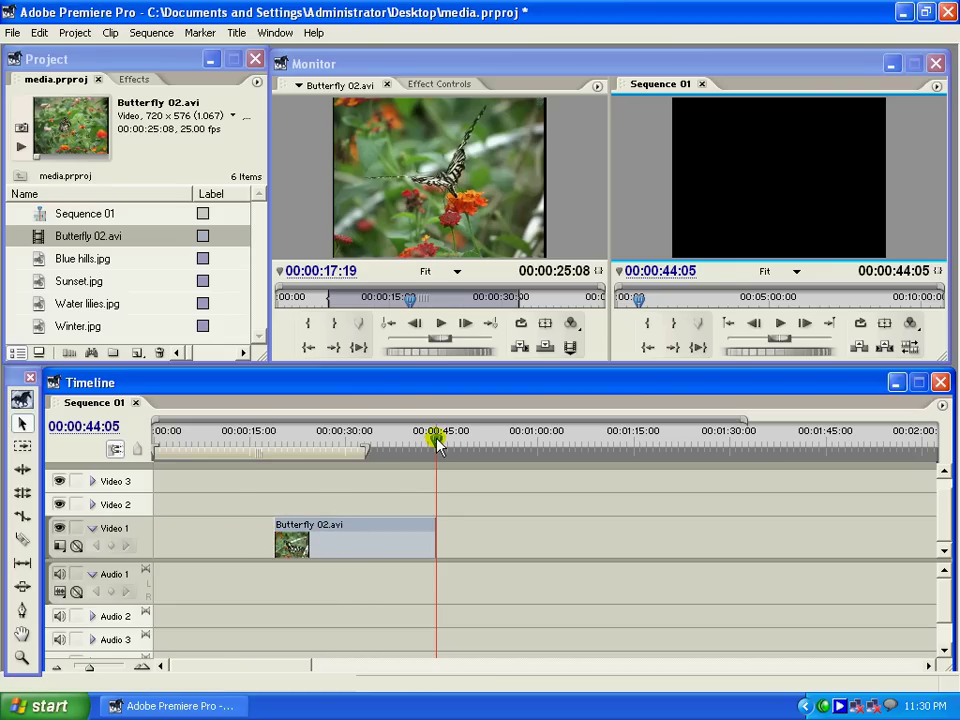
{"action": "left_click_drag", "start_coordinate": [437, 443], "coordinate": [277, 447]}
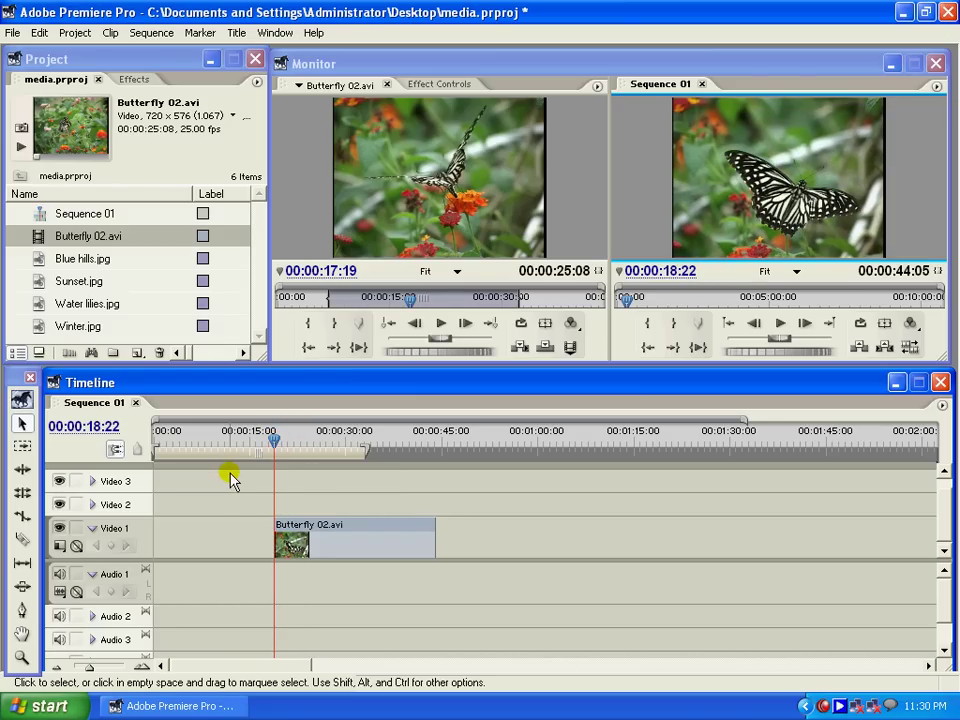
{"action": "key", "text": "space"}
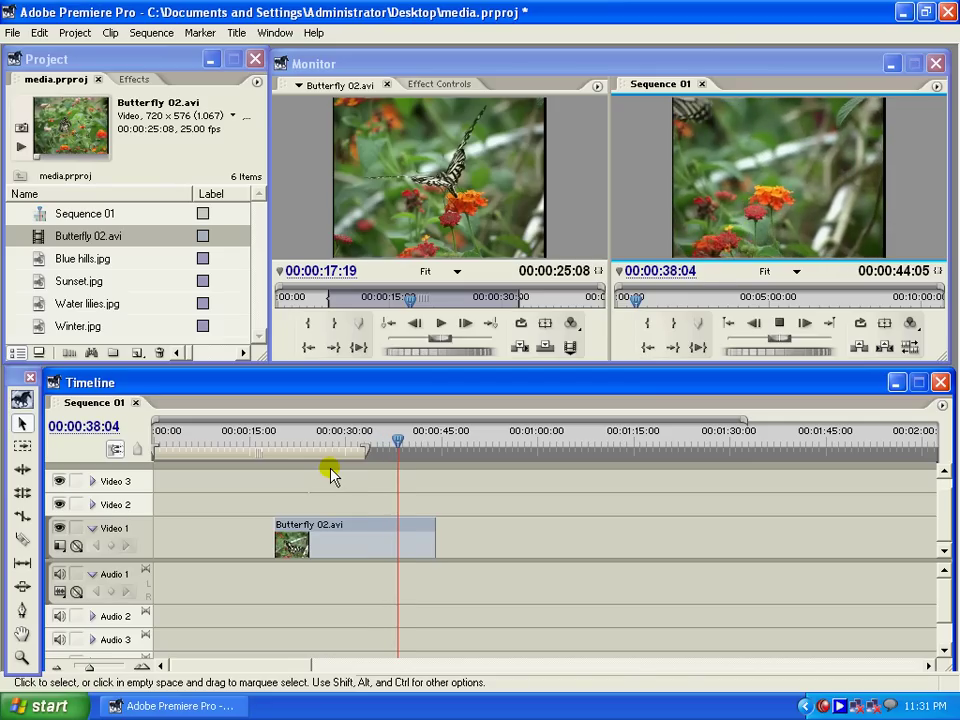
{"action": "left_click", "coordinate": [781, 324]}
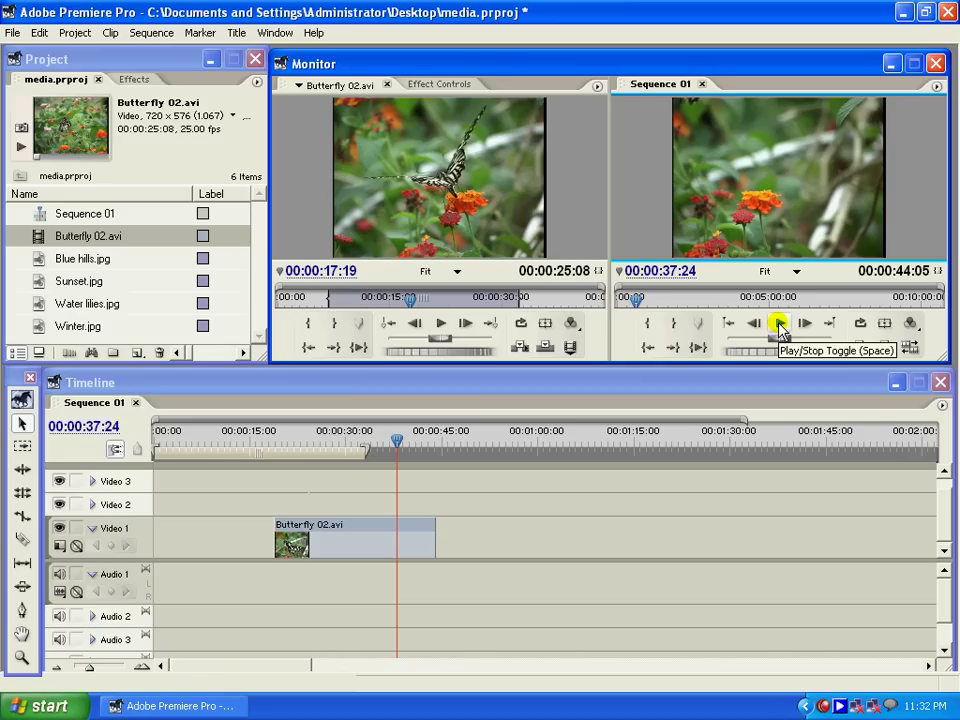
{"action": "left_click", "coordinate": [779, 326]}
{"action": "left_click", "coordinate": [779, 326]}
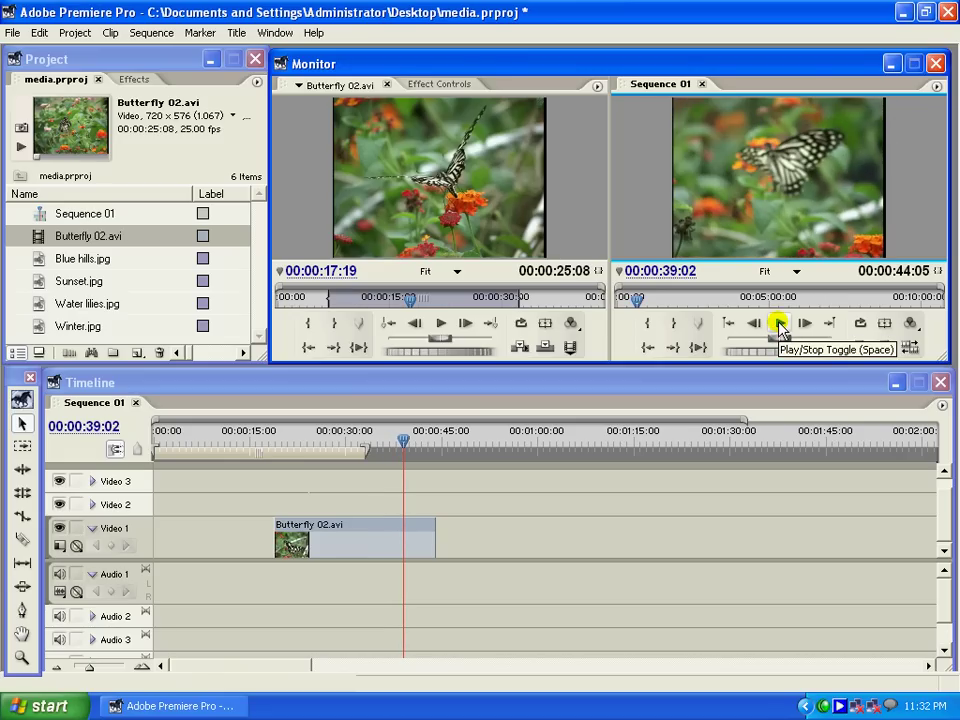
Clear the Butterfly 02.avi clip from the Video 1 track of Sequence 01
{"action": "right_click", "coordinate": [305, 545]}
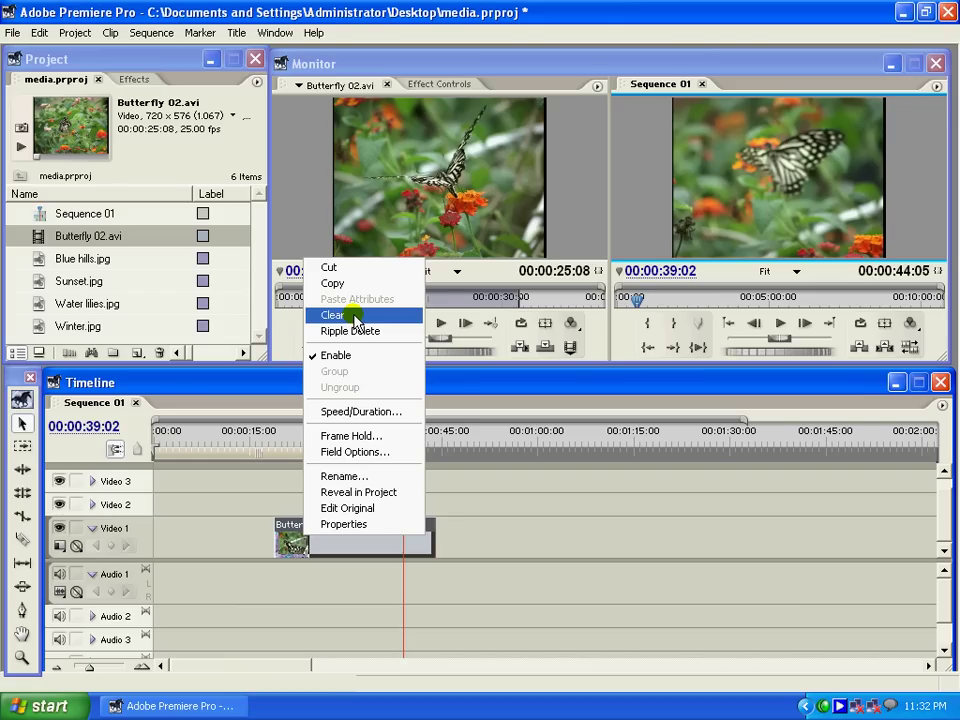
{"action": "left_click", "coordinate": [336, 315]}
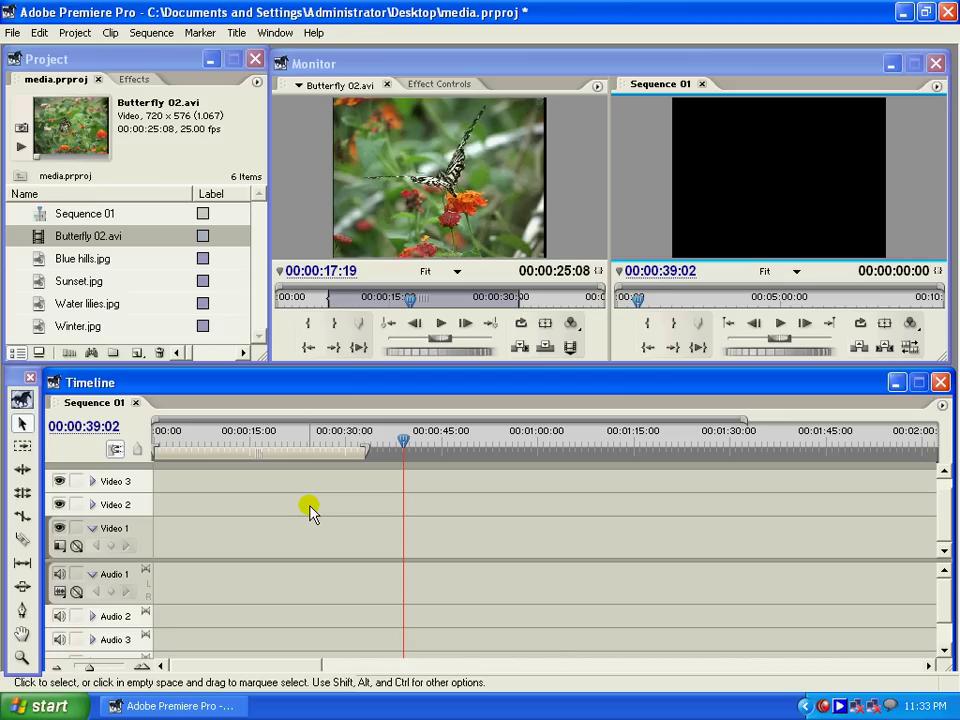
Import PULARIYIL.AVI from the stock folder into the Project bin
{"action": "left_click", "coordinate": [243, 400]}
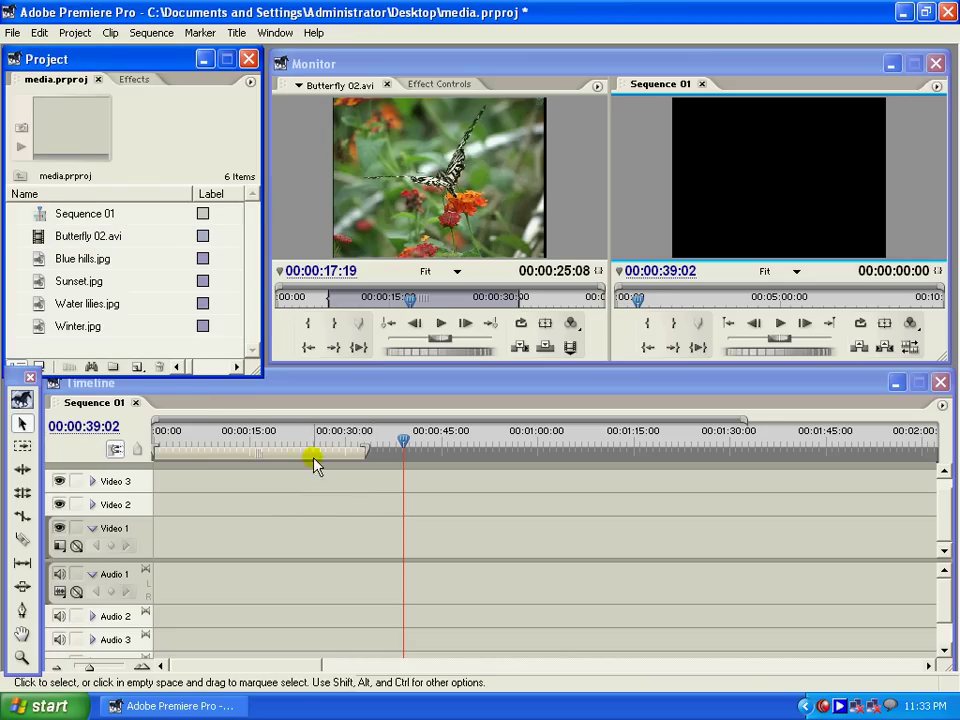
{"action": "right_click", "coordinate": [213, 350]}
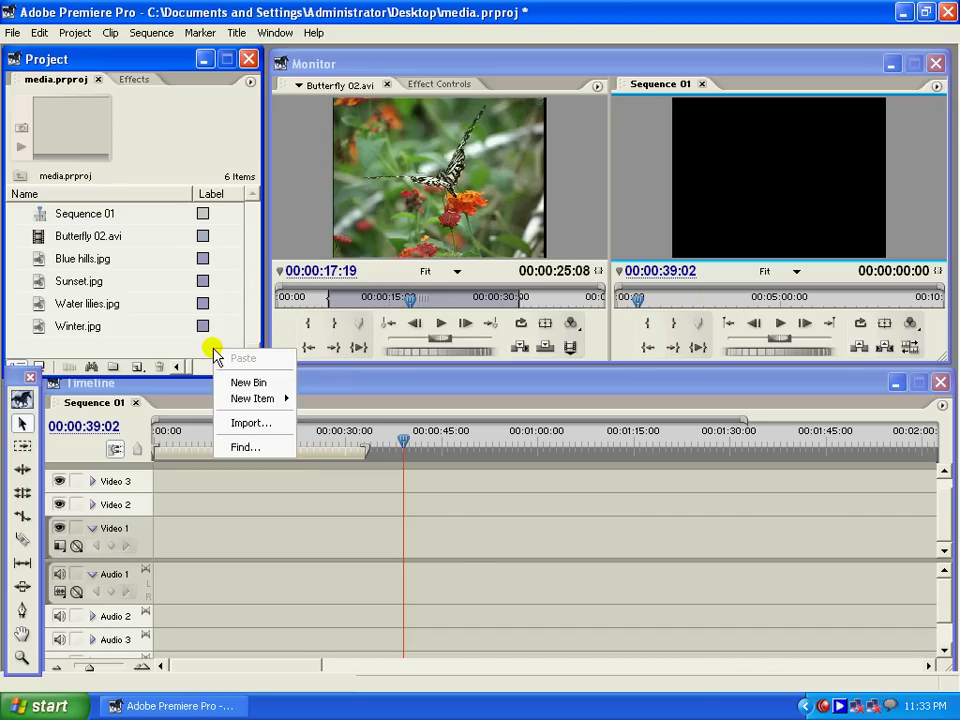
{"action": "left_click", "coordinate": [251, 428]}
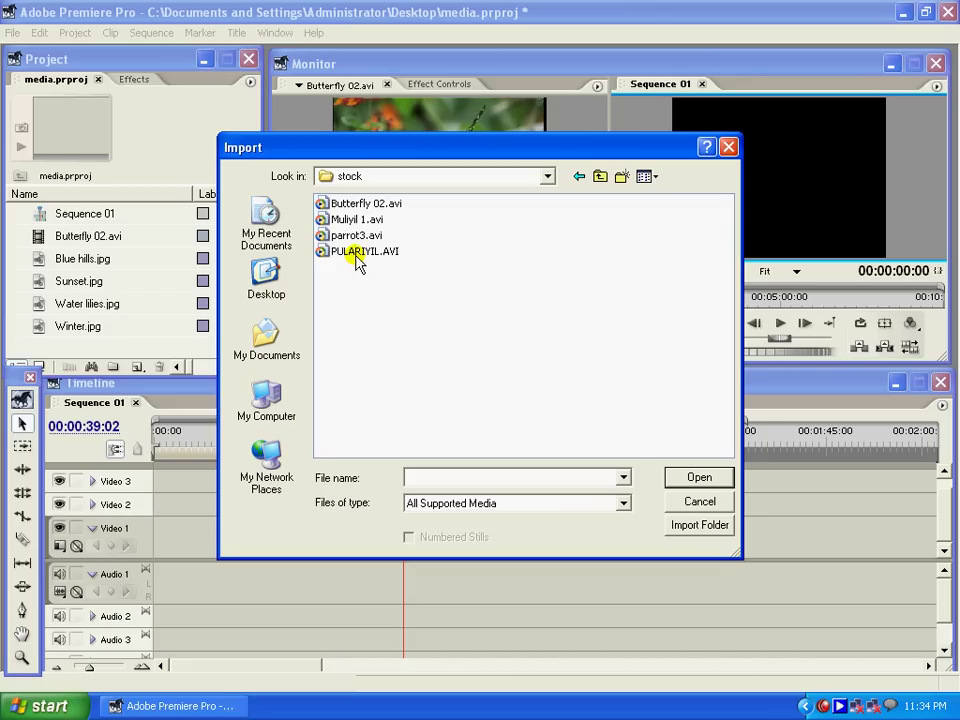
{"action": "left_click", "coordinate": [360, 252]}
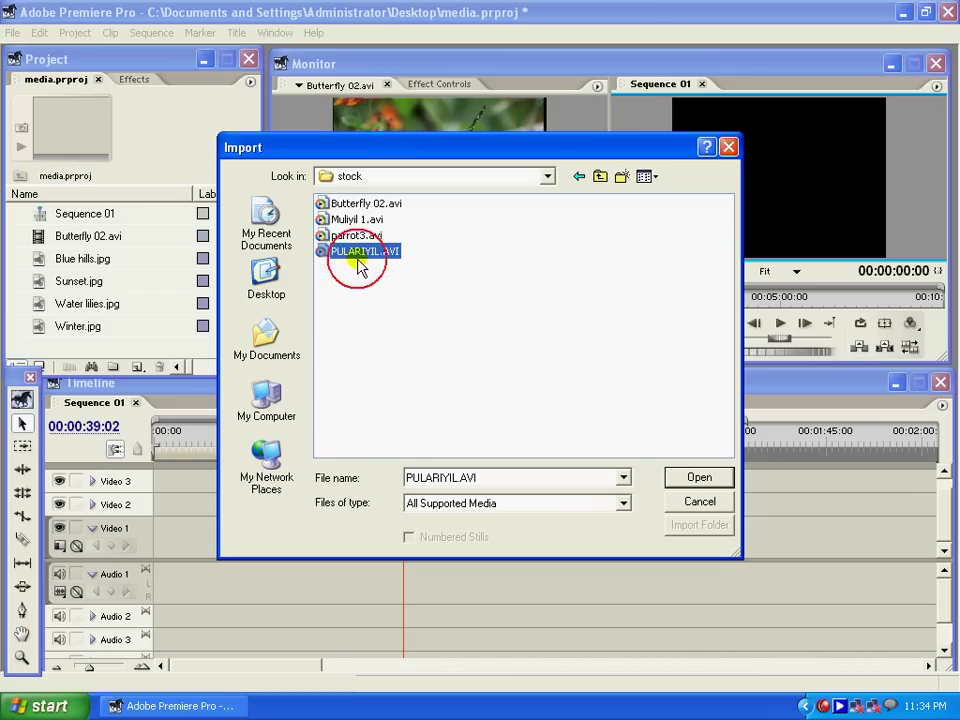
{"action": "left_click", "coordinate": [686, 477]}
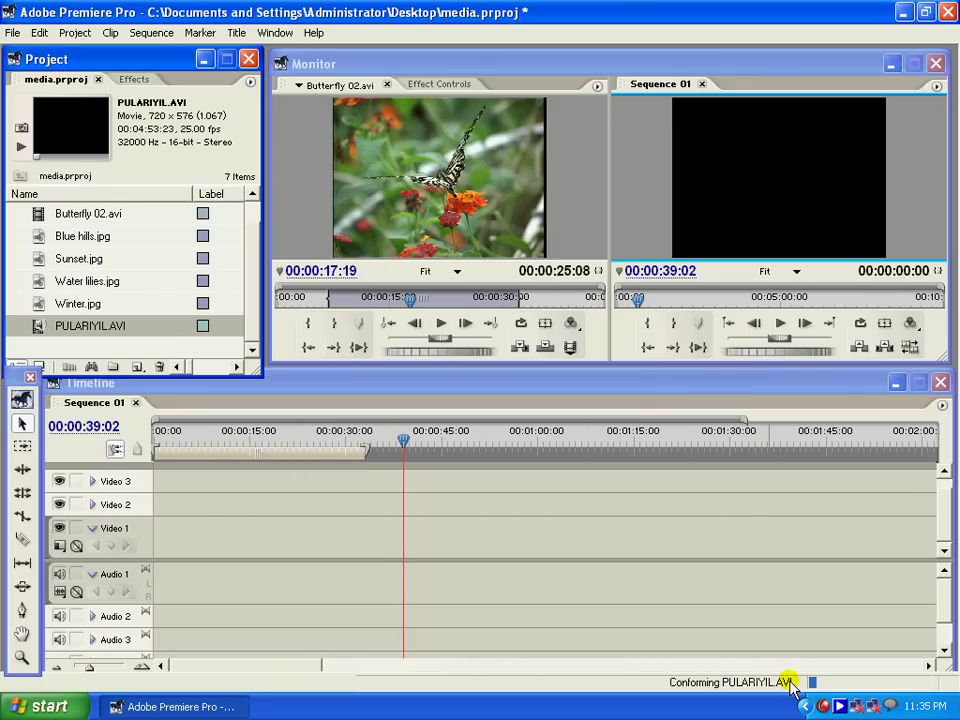